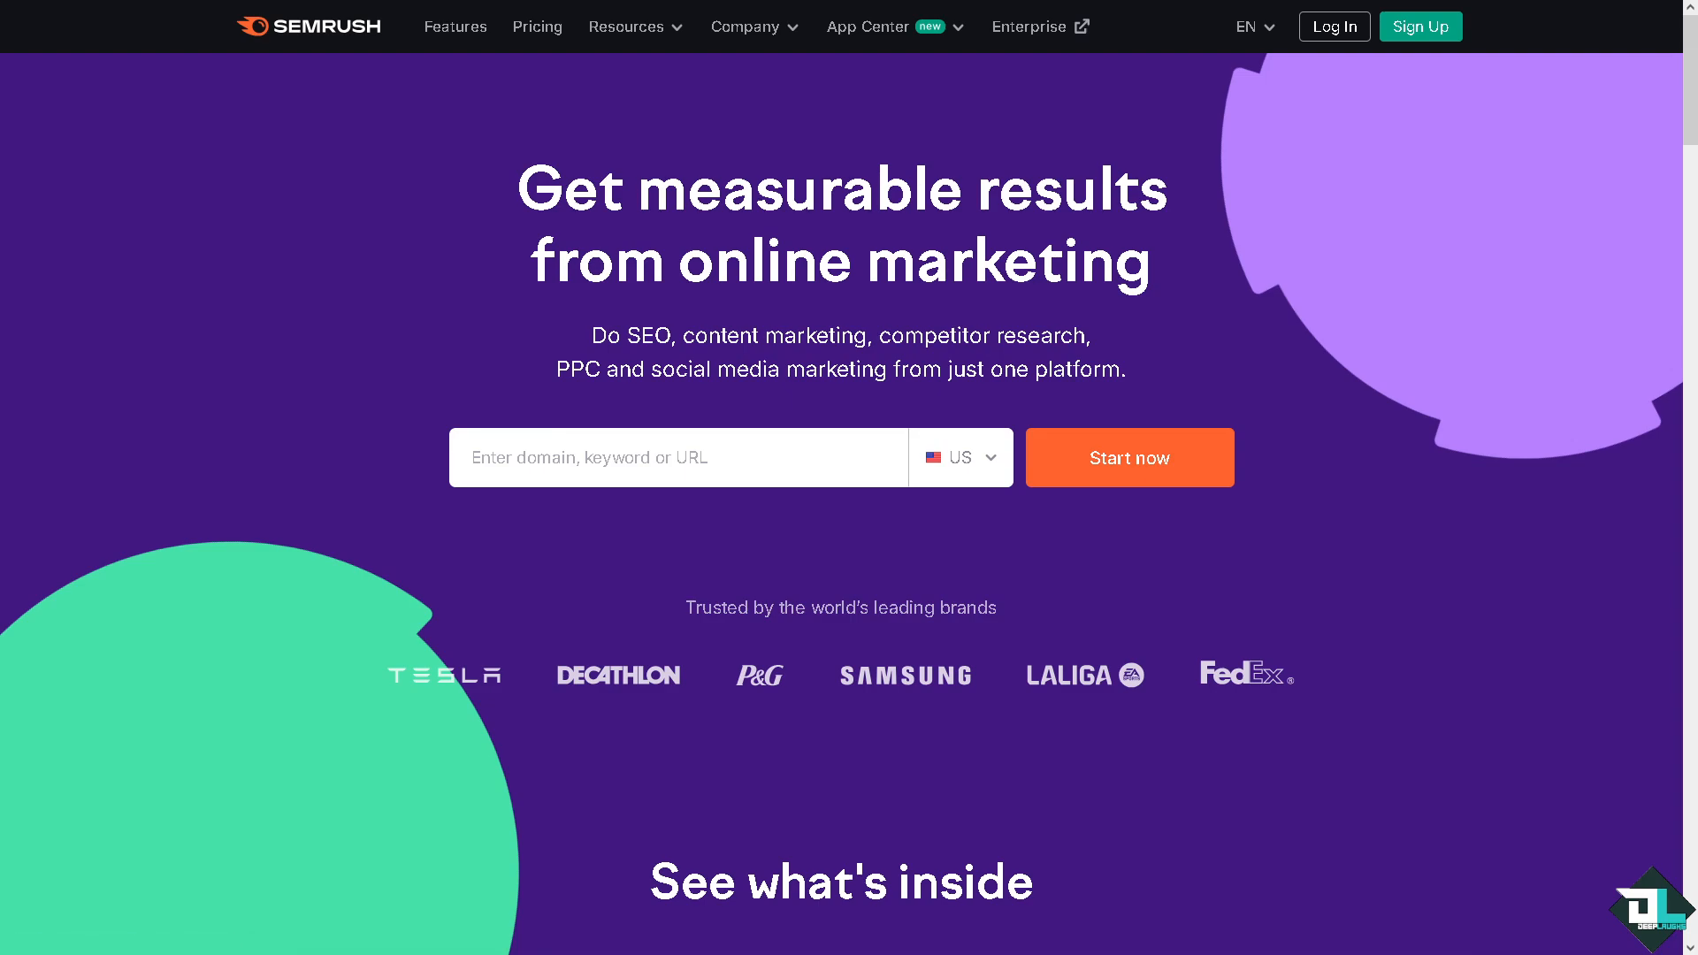
Step: Open the log-in form and switch to signing up for a new account
{"action": "left_click", "coordinate": [1334, 26]}
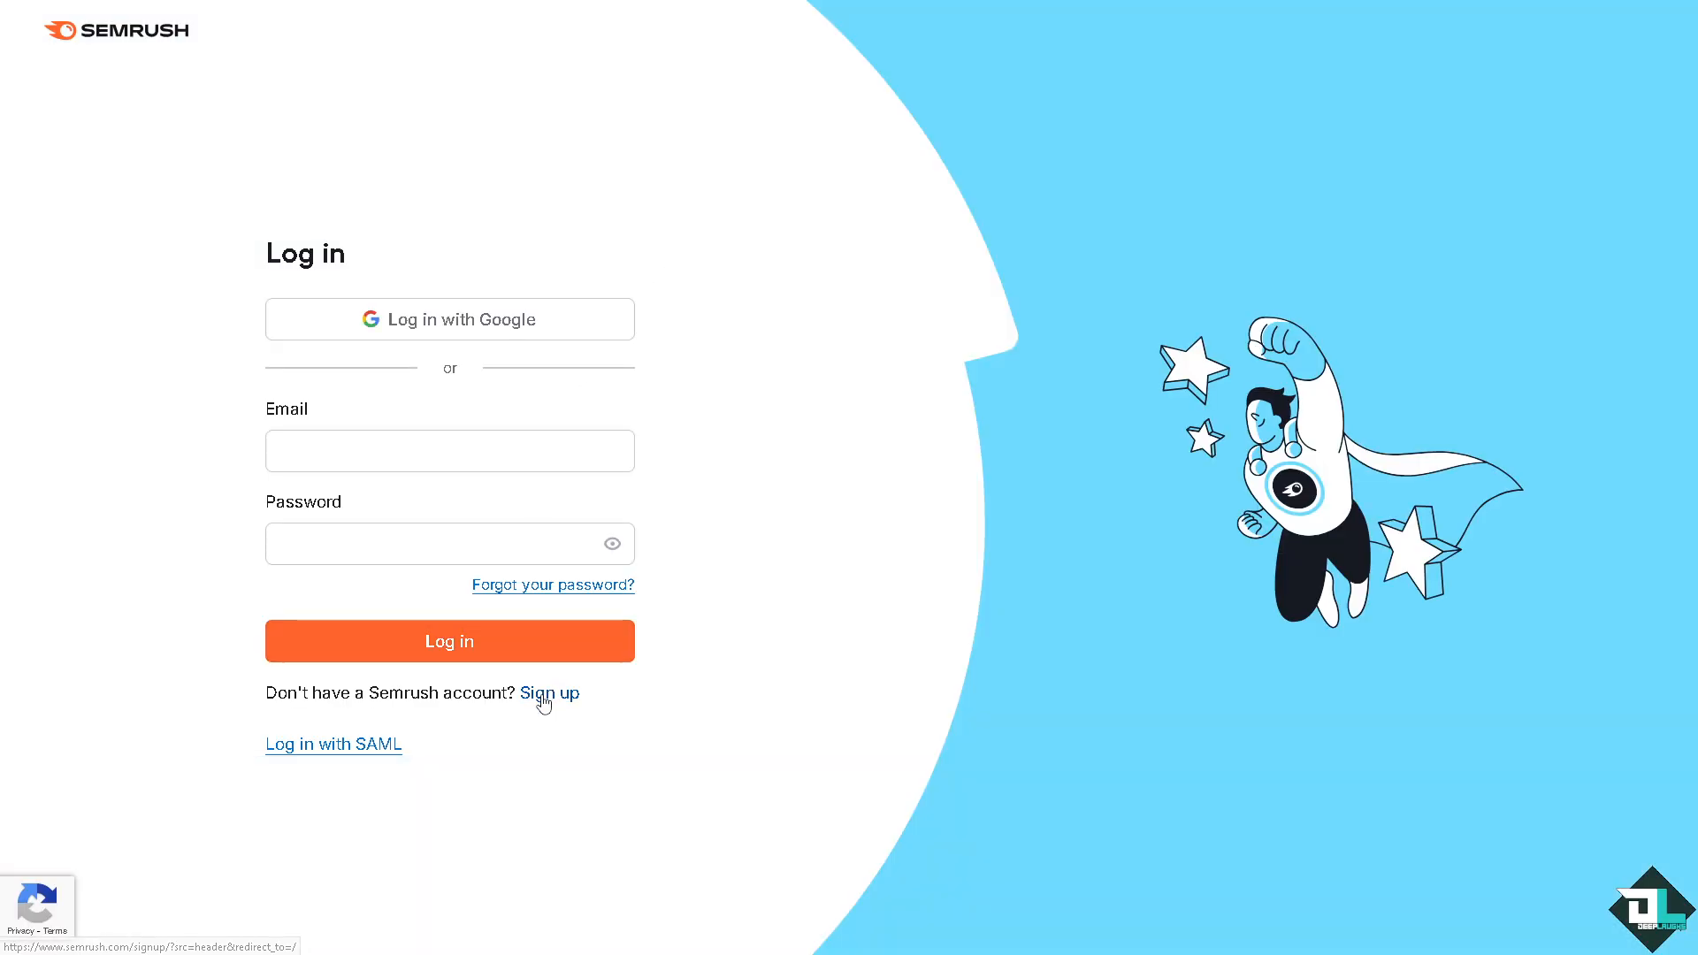
{"action": "left_click", "coordinate": [544, 695]}
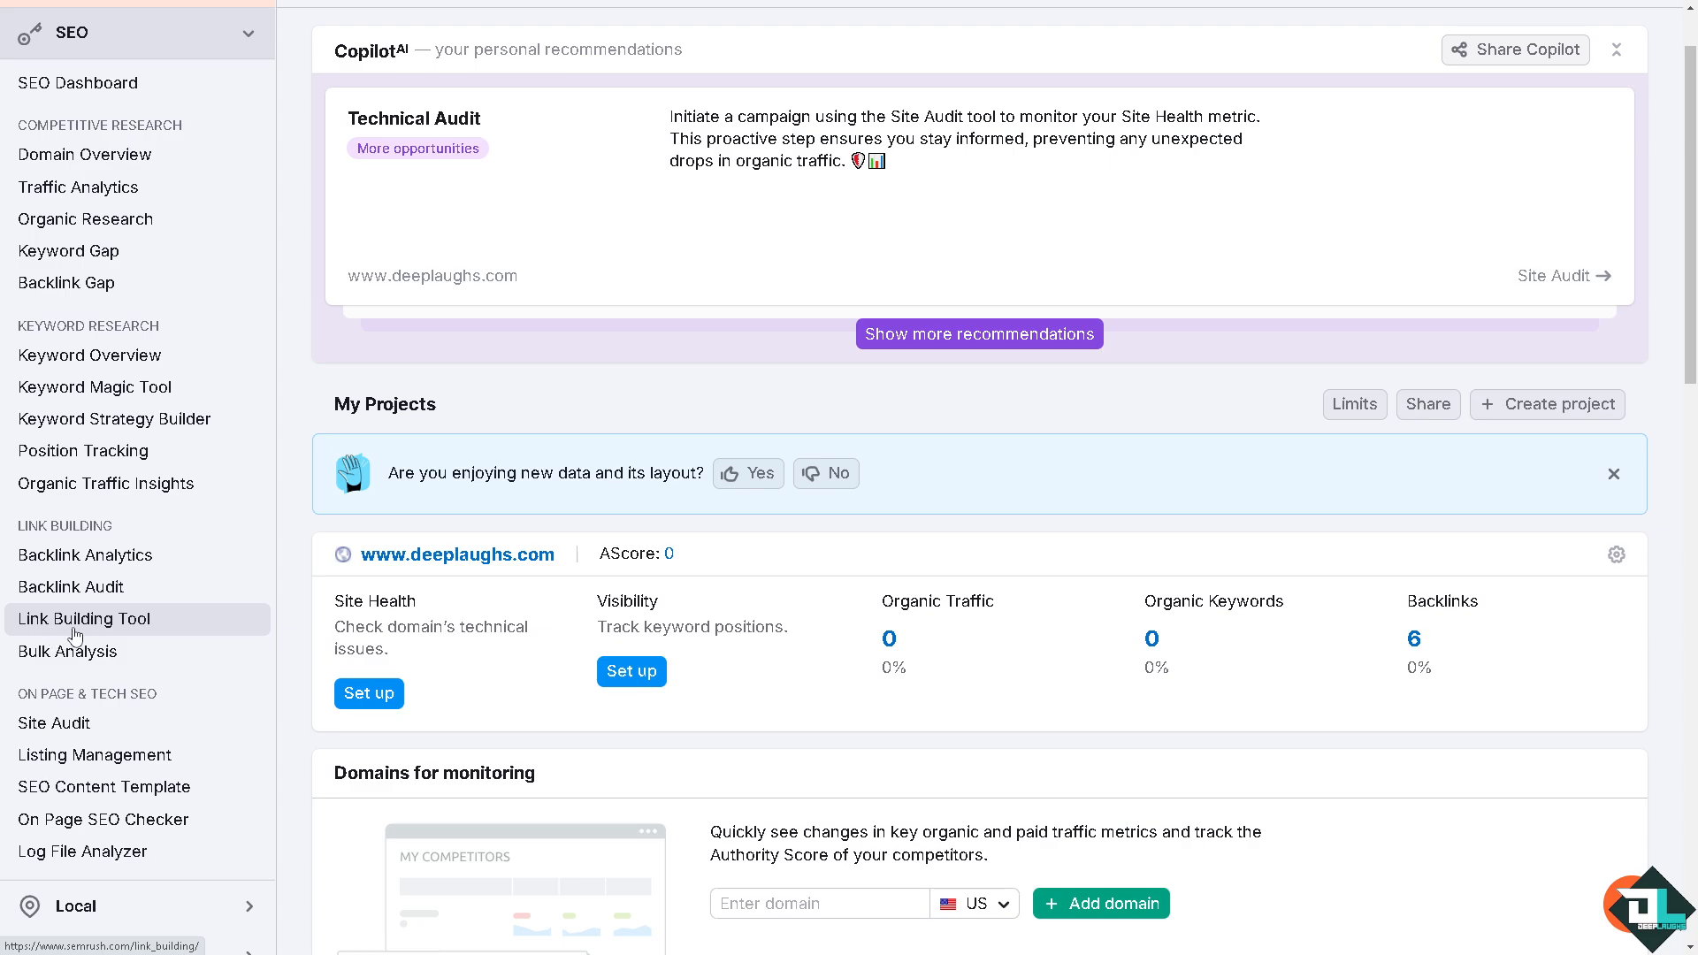
Step: Open the Backlink Gap tool and enter brevo.com as your own domain
{"action": "left_click", "coordinate": [92, 292]}
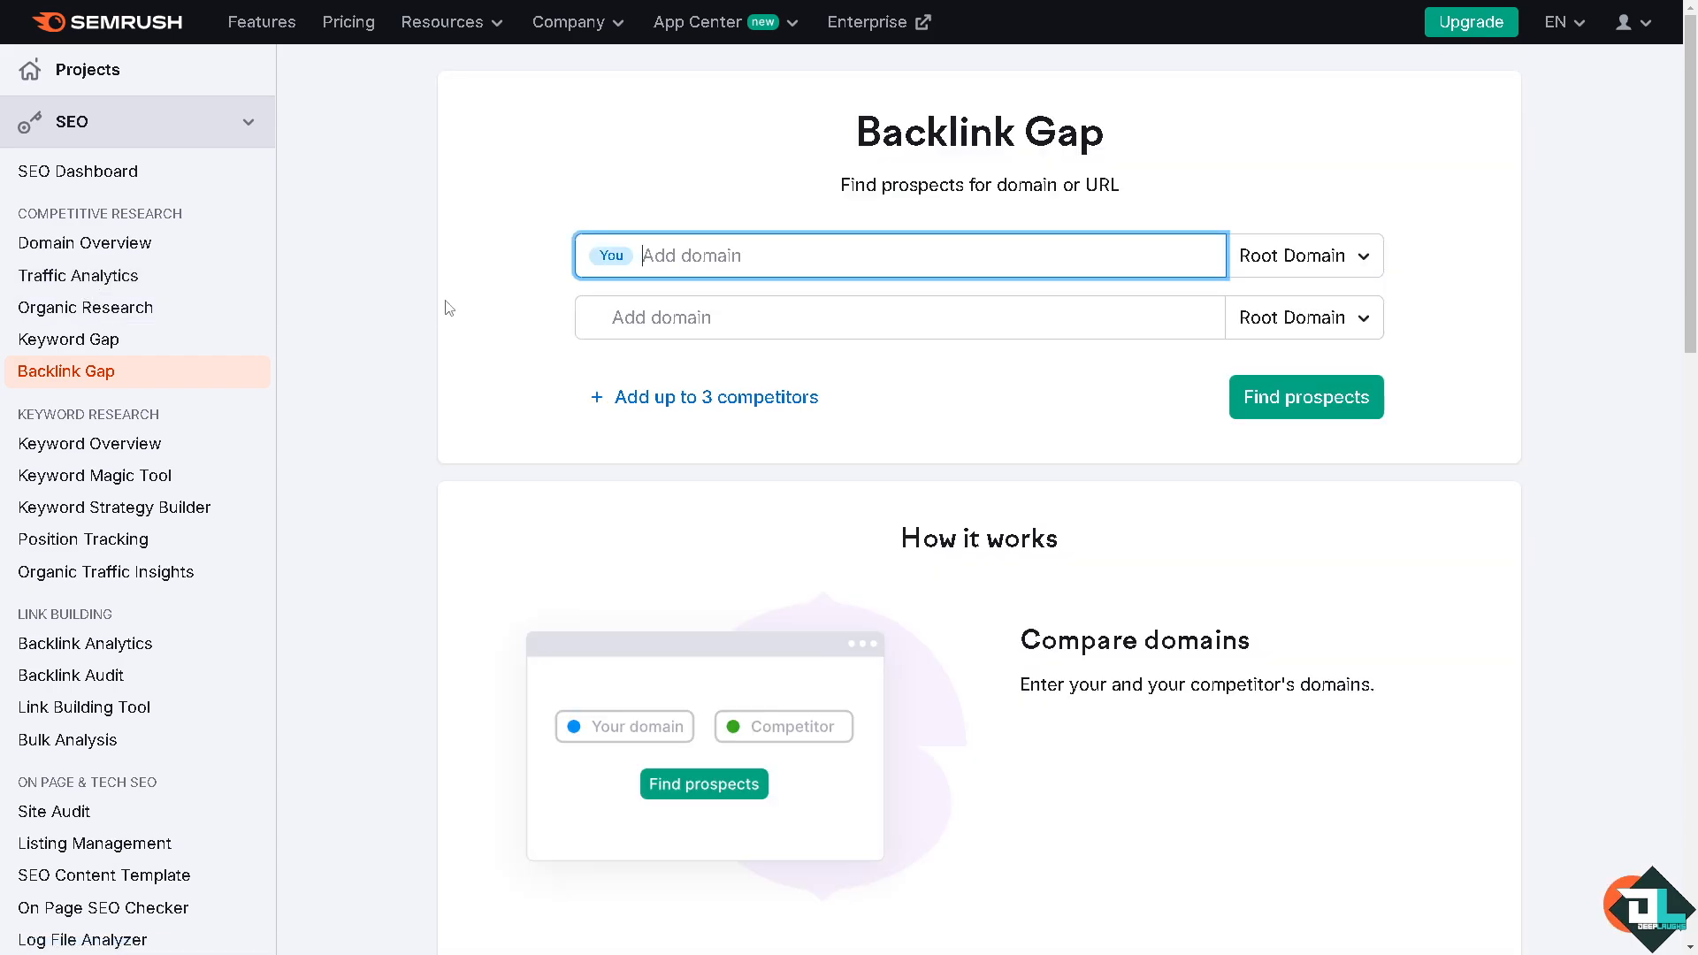
{"action": "left_click", "coordinate": [364, 371]}
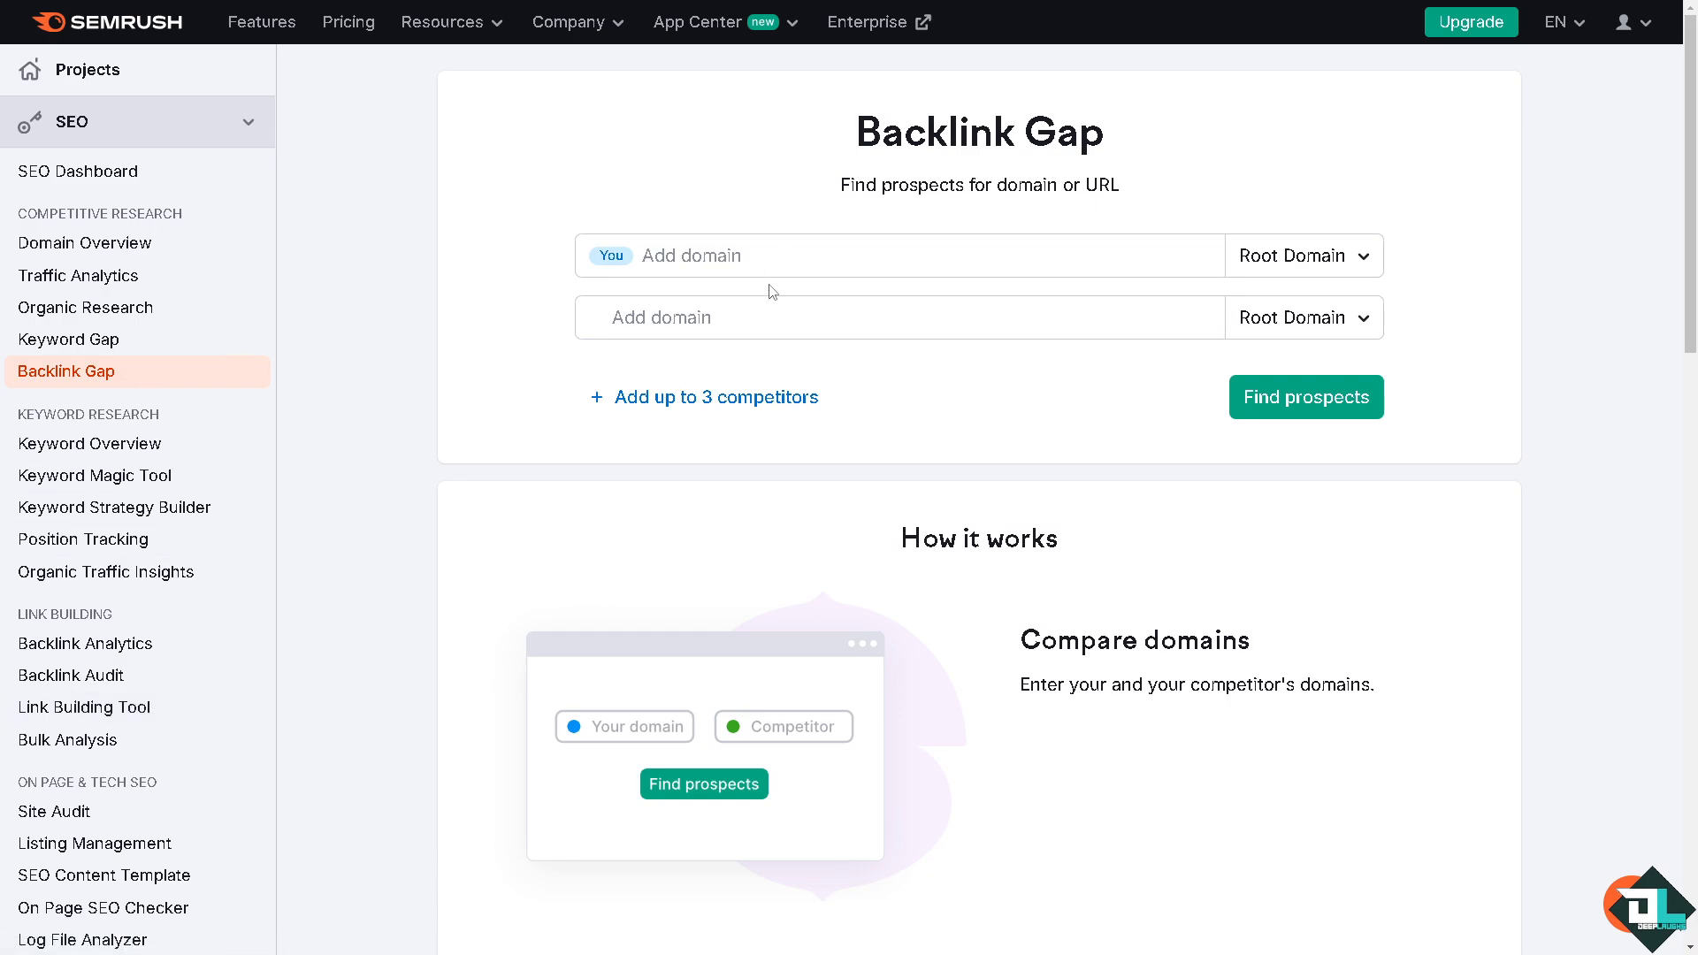
{"action": "left_click", "coordinate": [746, 257]}
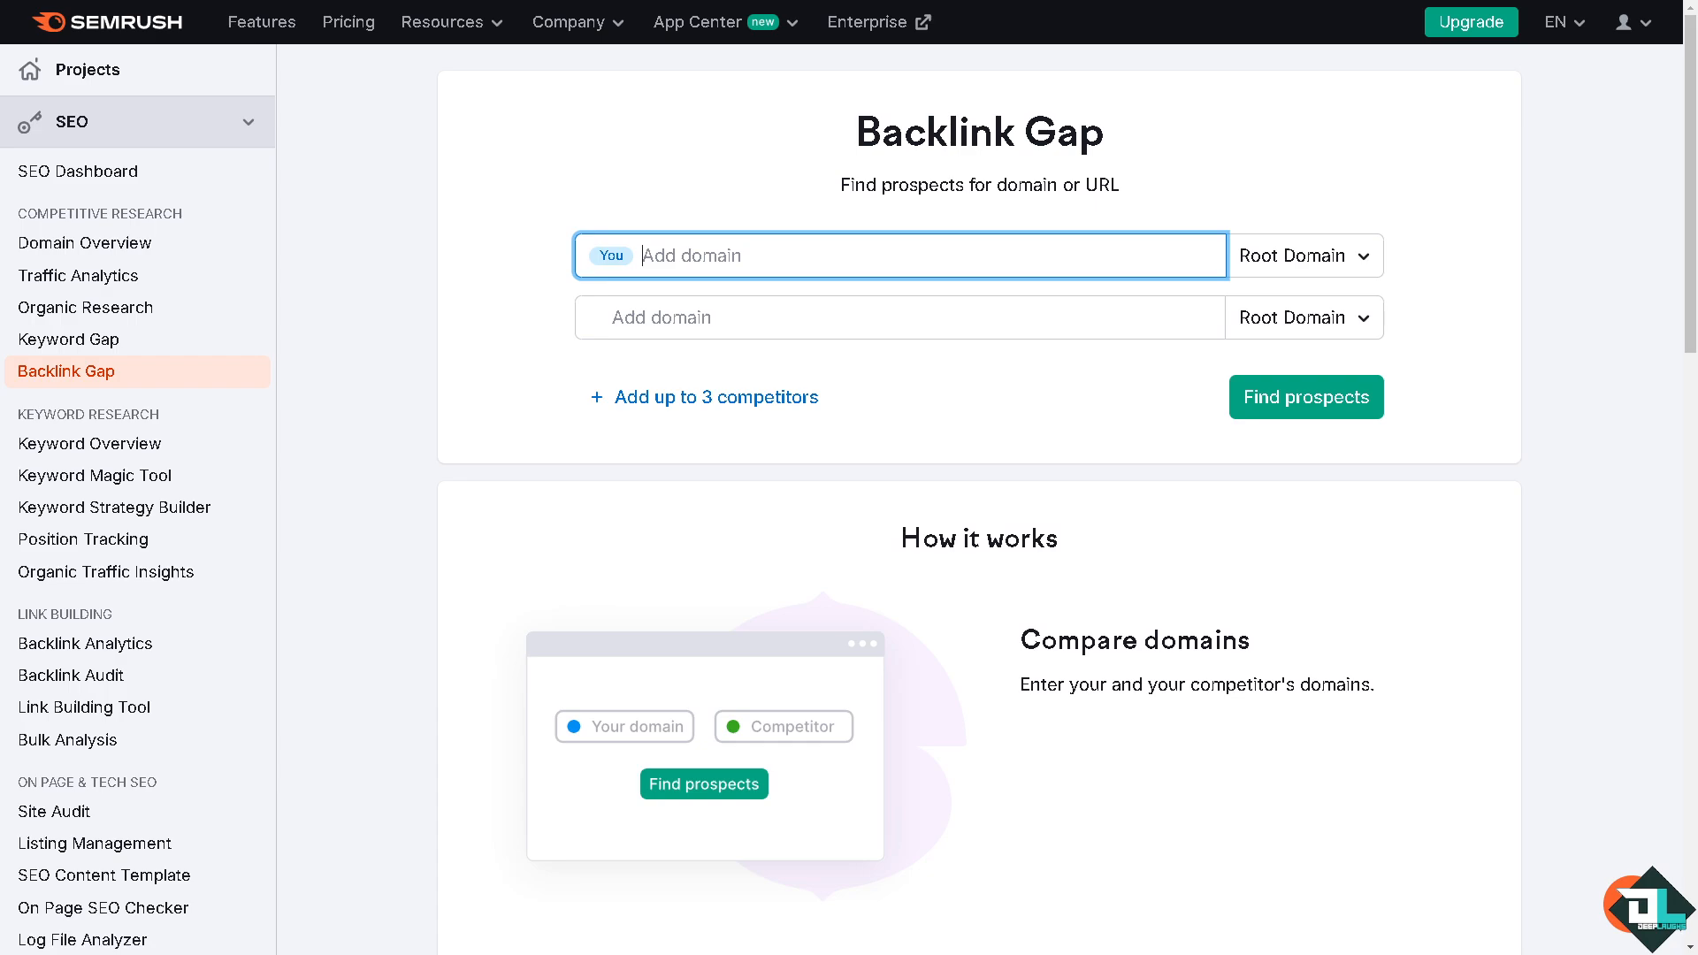
{"action": "left_click", "coordinate": [767, 253]}
{"action": "type", "text": "brevo.com"}
{"action": "key", "text": "Return"}
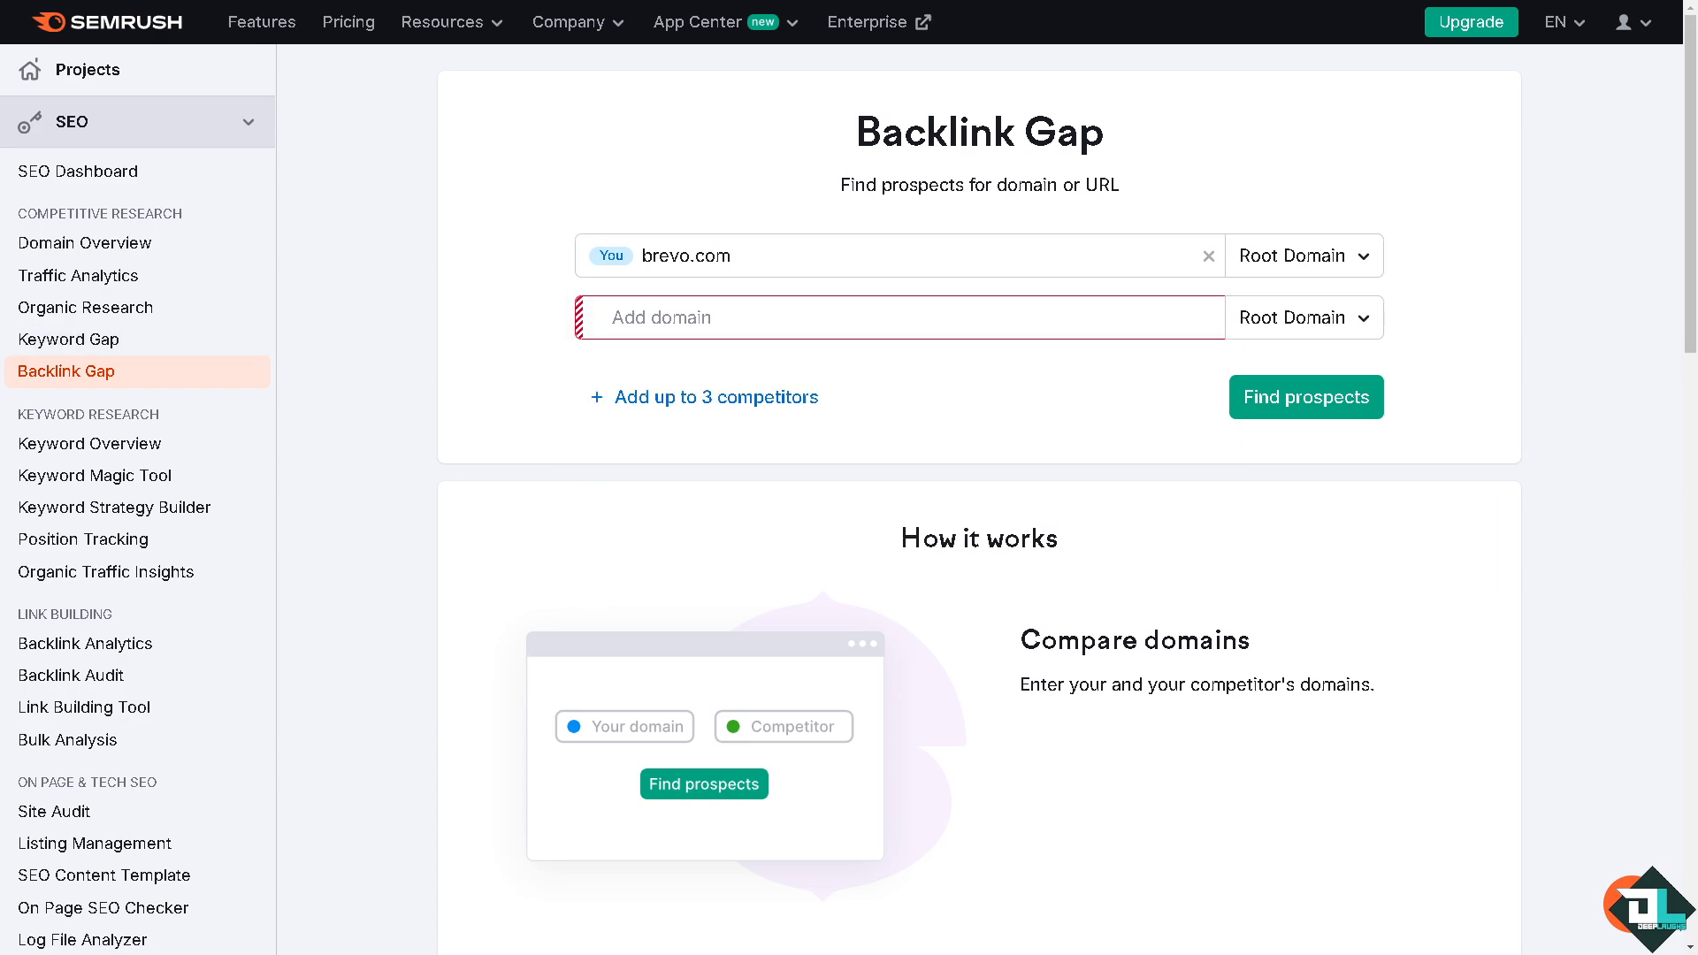
Step: Add sendinblue.com, getresponse.com, activecampaign.com and semrush.com as competitors and find the backlink prospects
{"action": "left_click", "coordinate": [798, 322]}
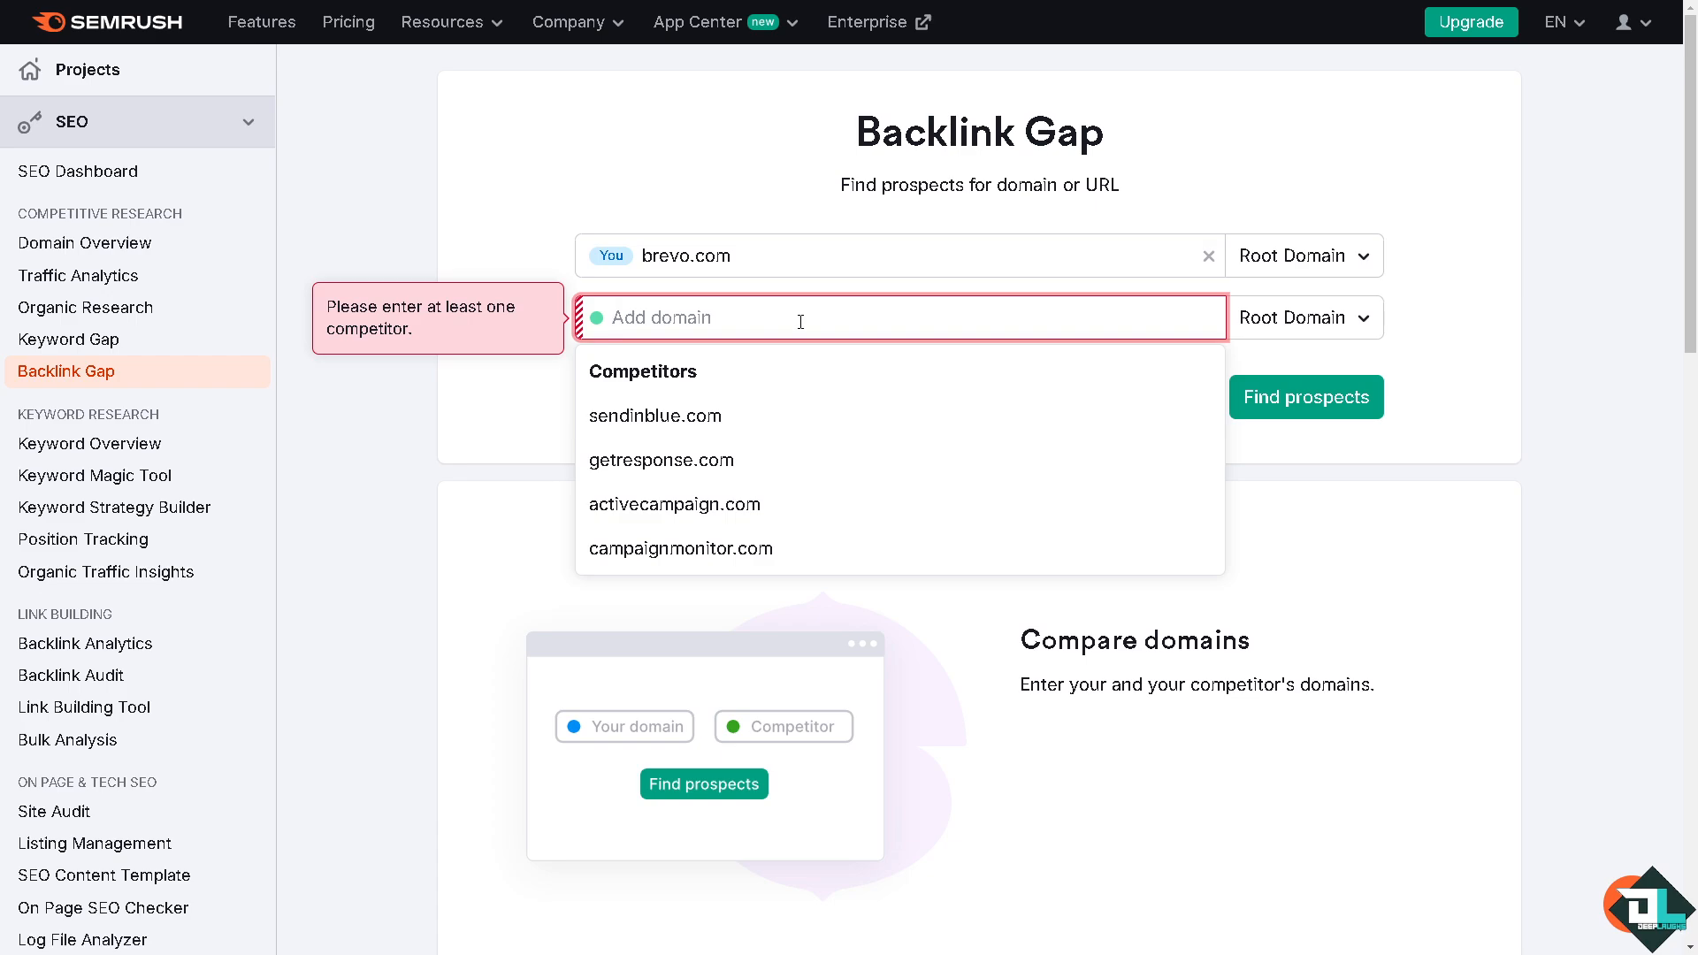
{"action": "left_click", "coordinate": [689, 429]}
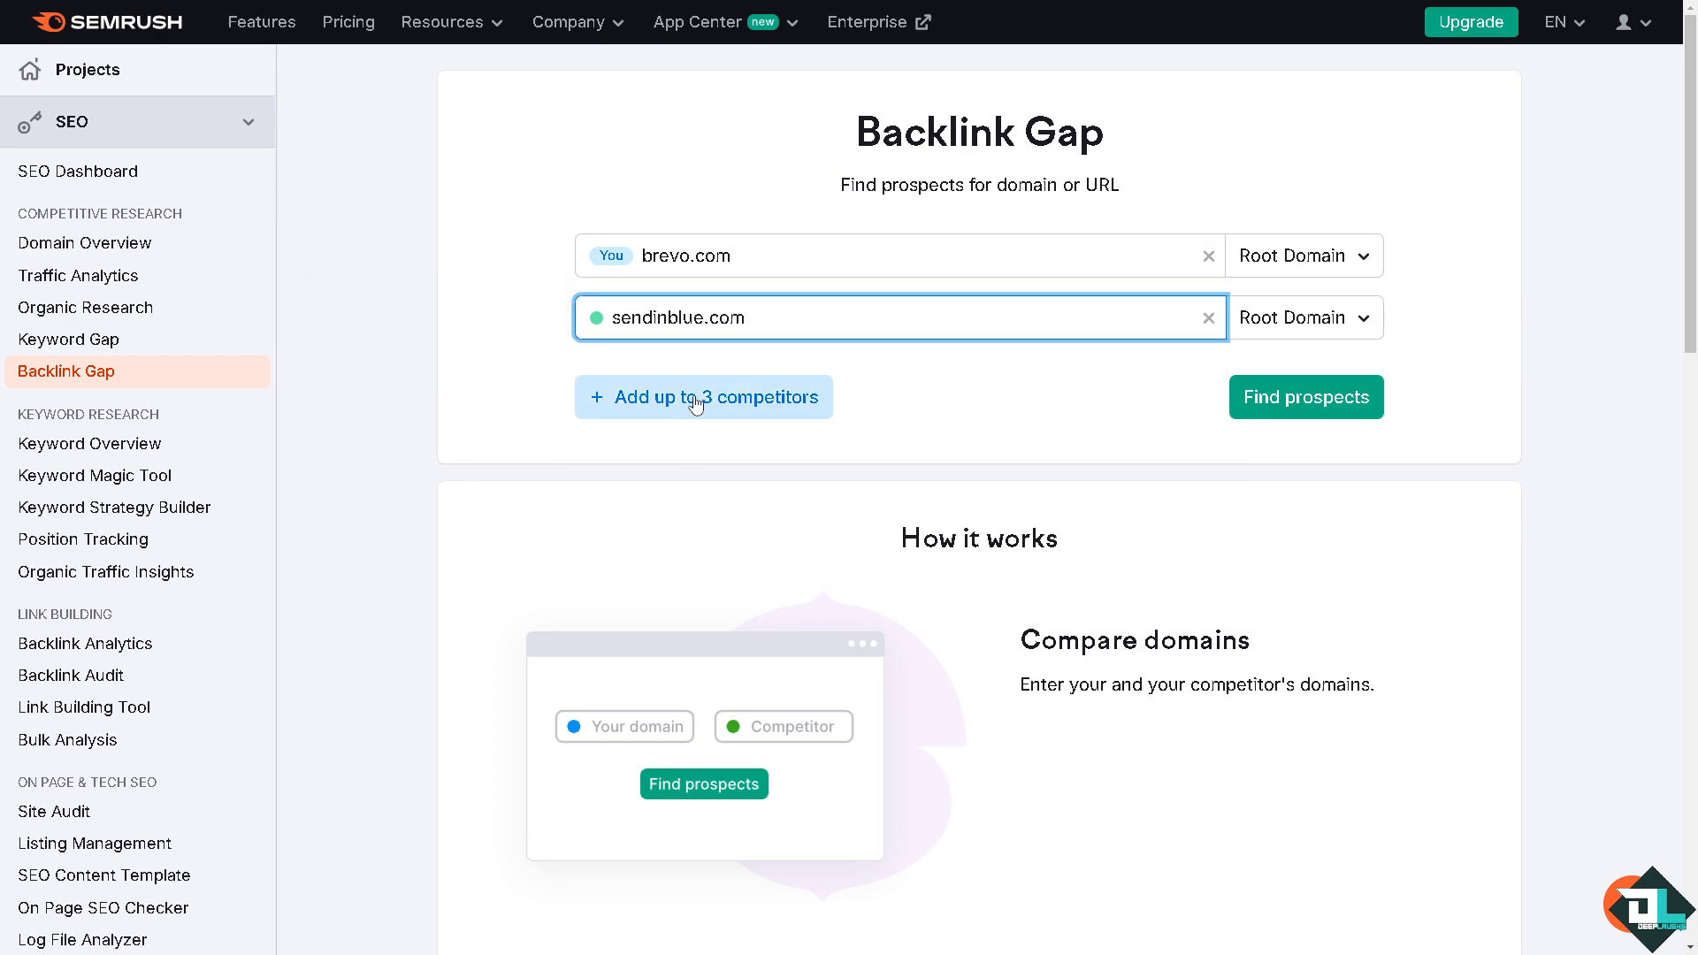
{"action": "left_click", "coordinate": [685, 395]}
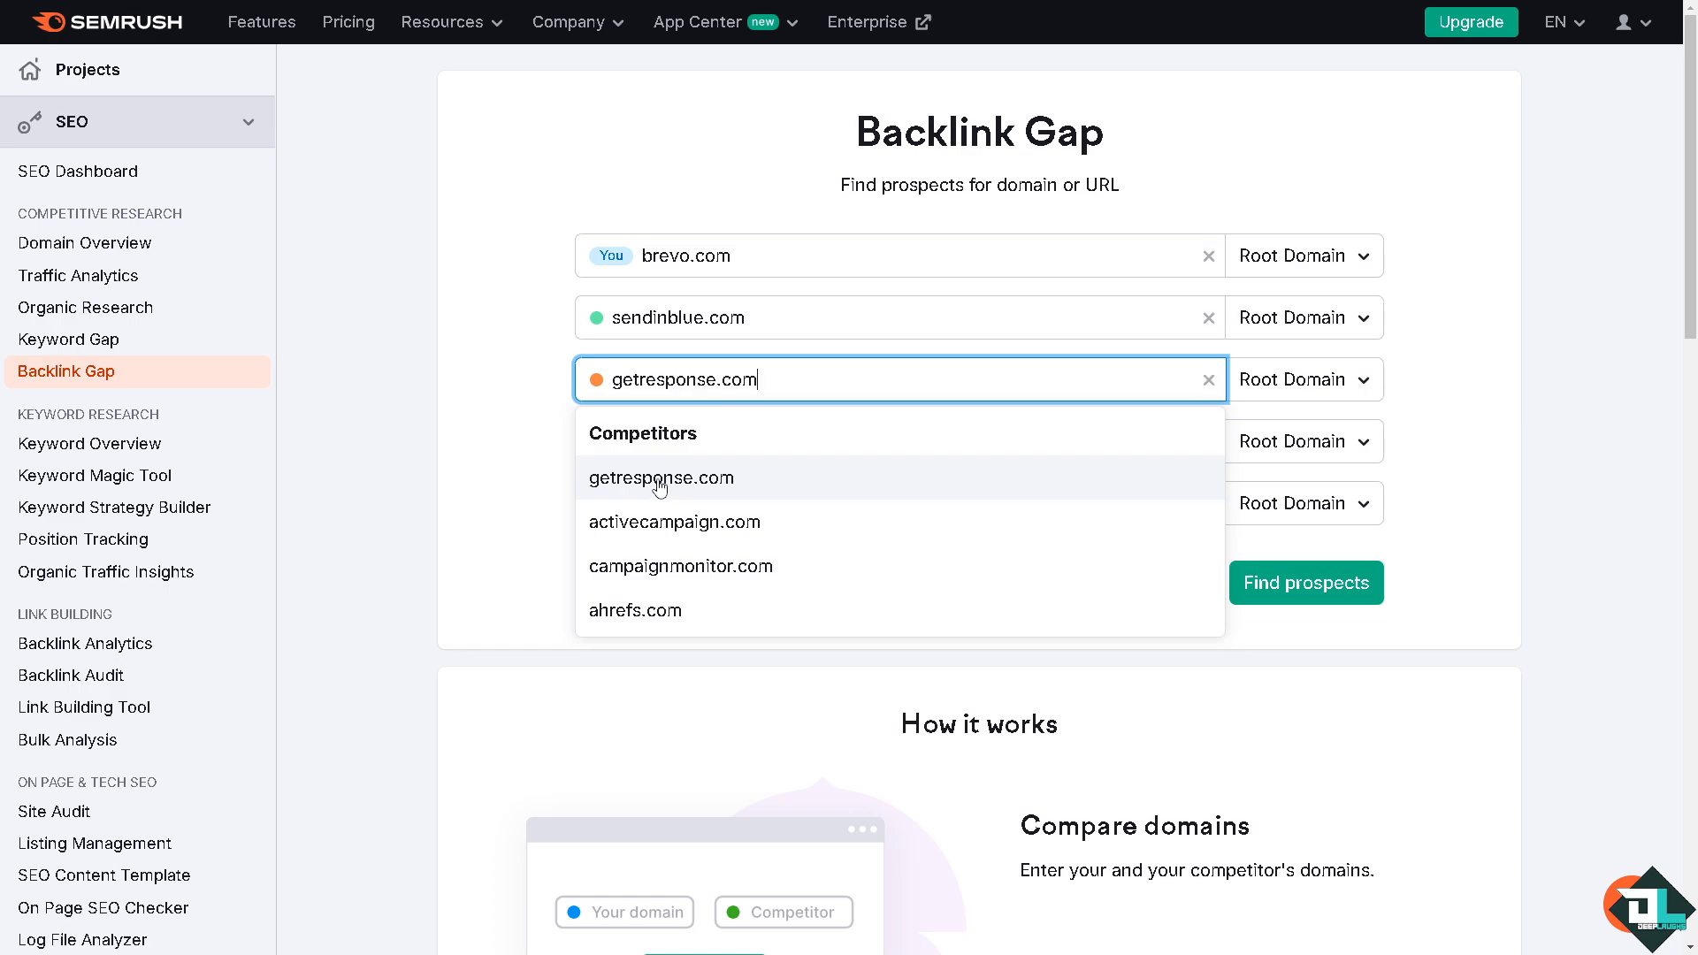
{"action": "left_click", "coordinate": [659, 480]}
{"action": "left_click", "coordinate": [656, 543]}
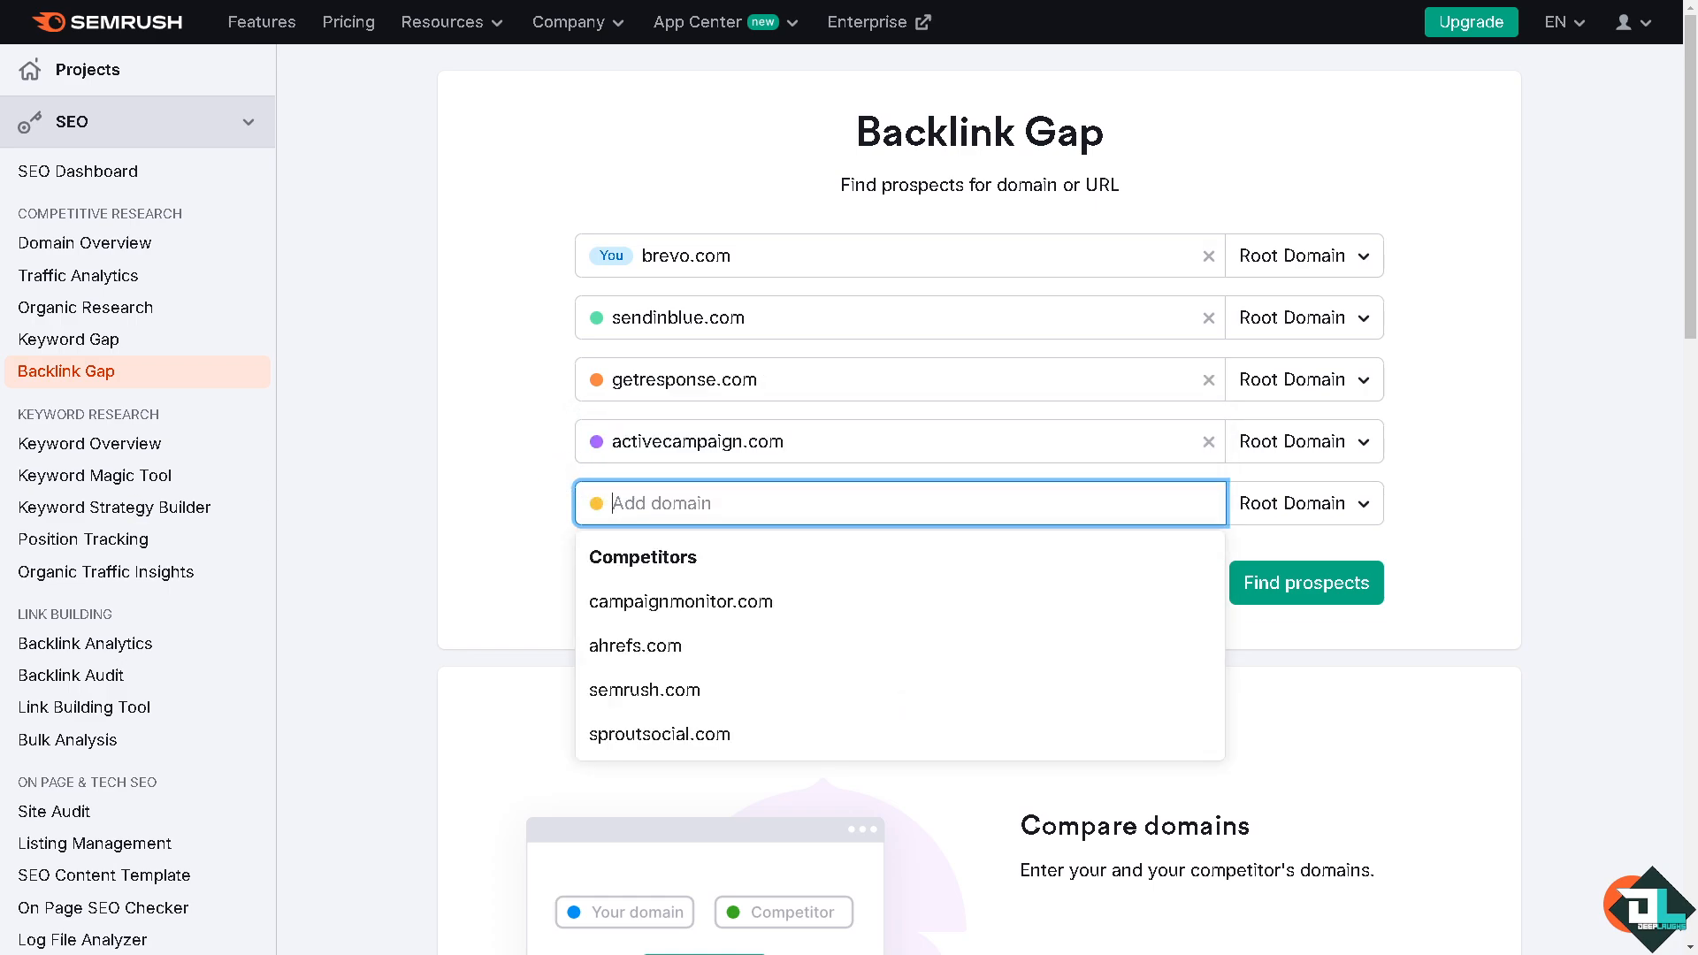
{"action": "left_click", "coordinate": [495, 440]}
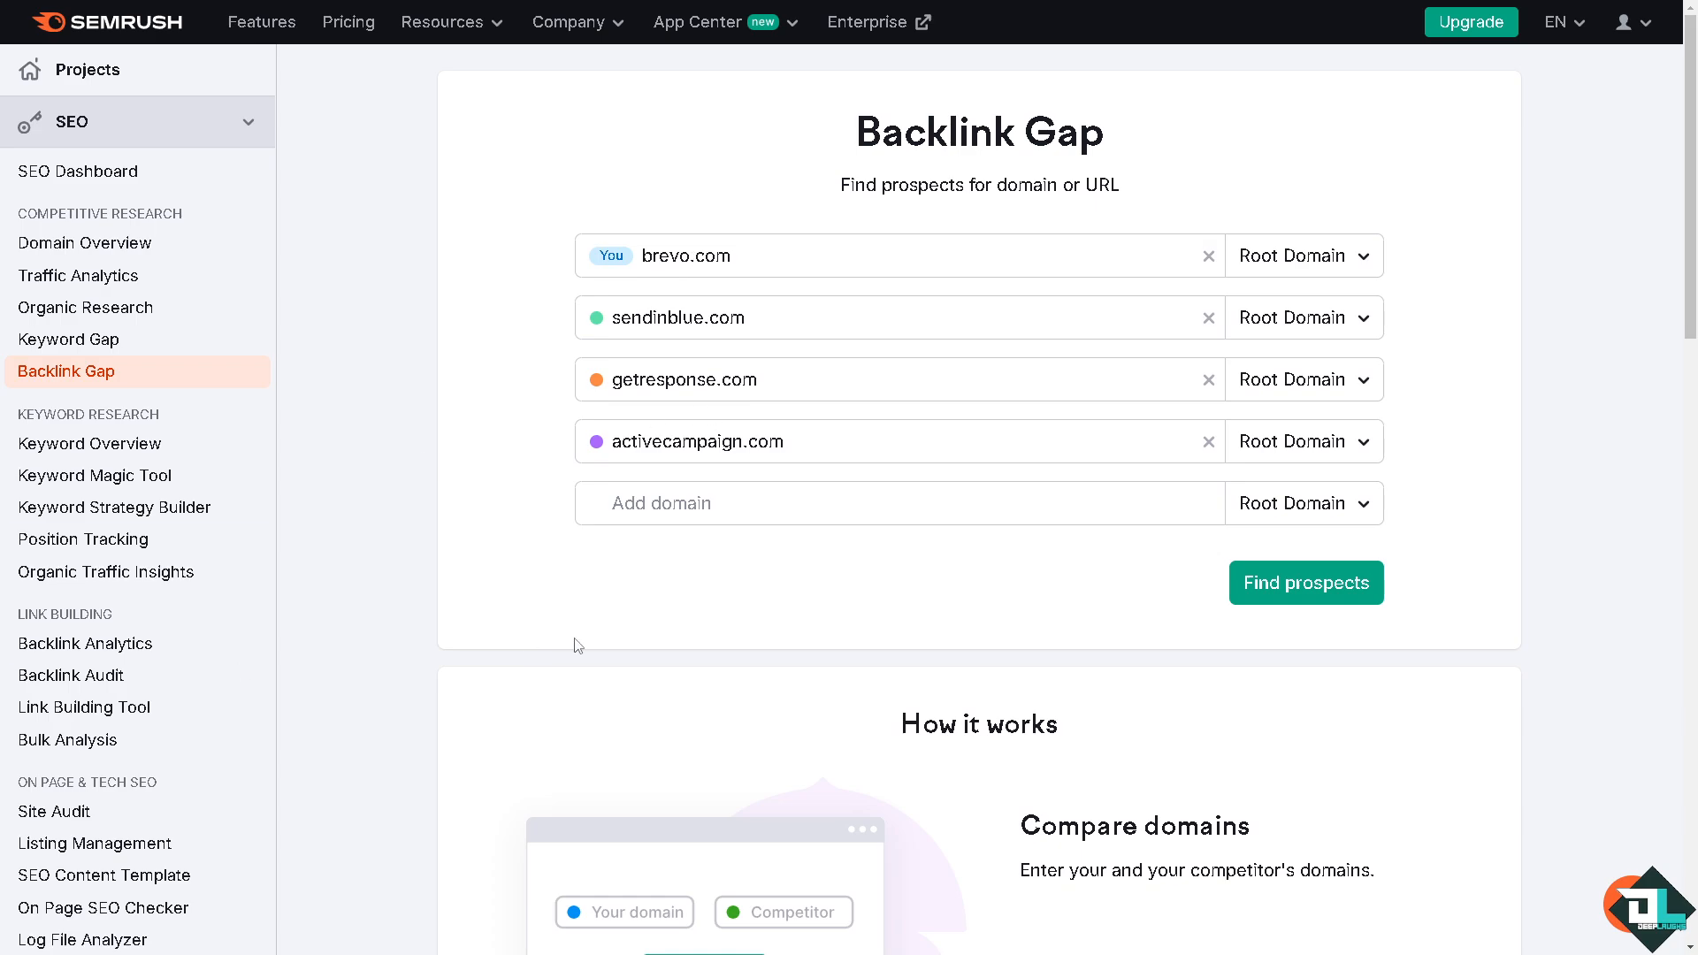
{"action": "left_click", "coordinate": [799, 508]}
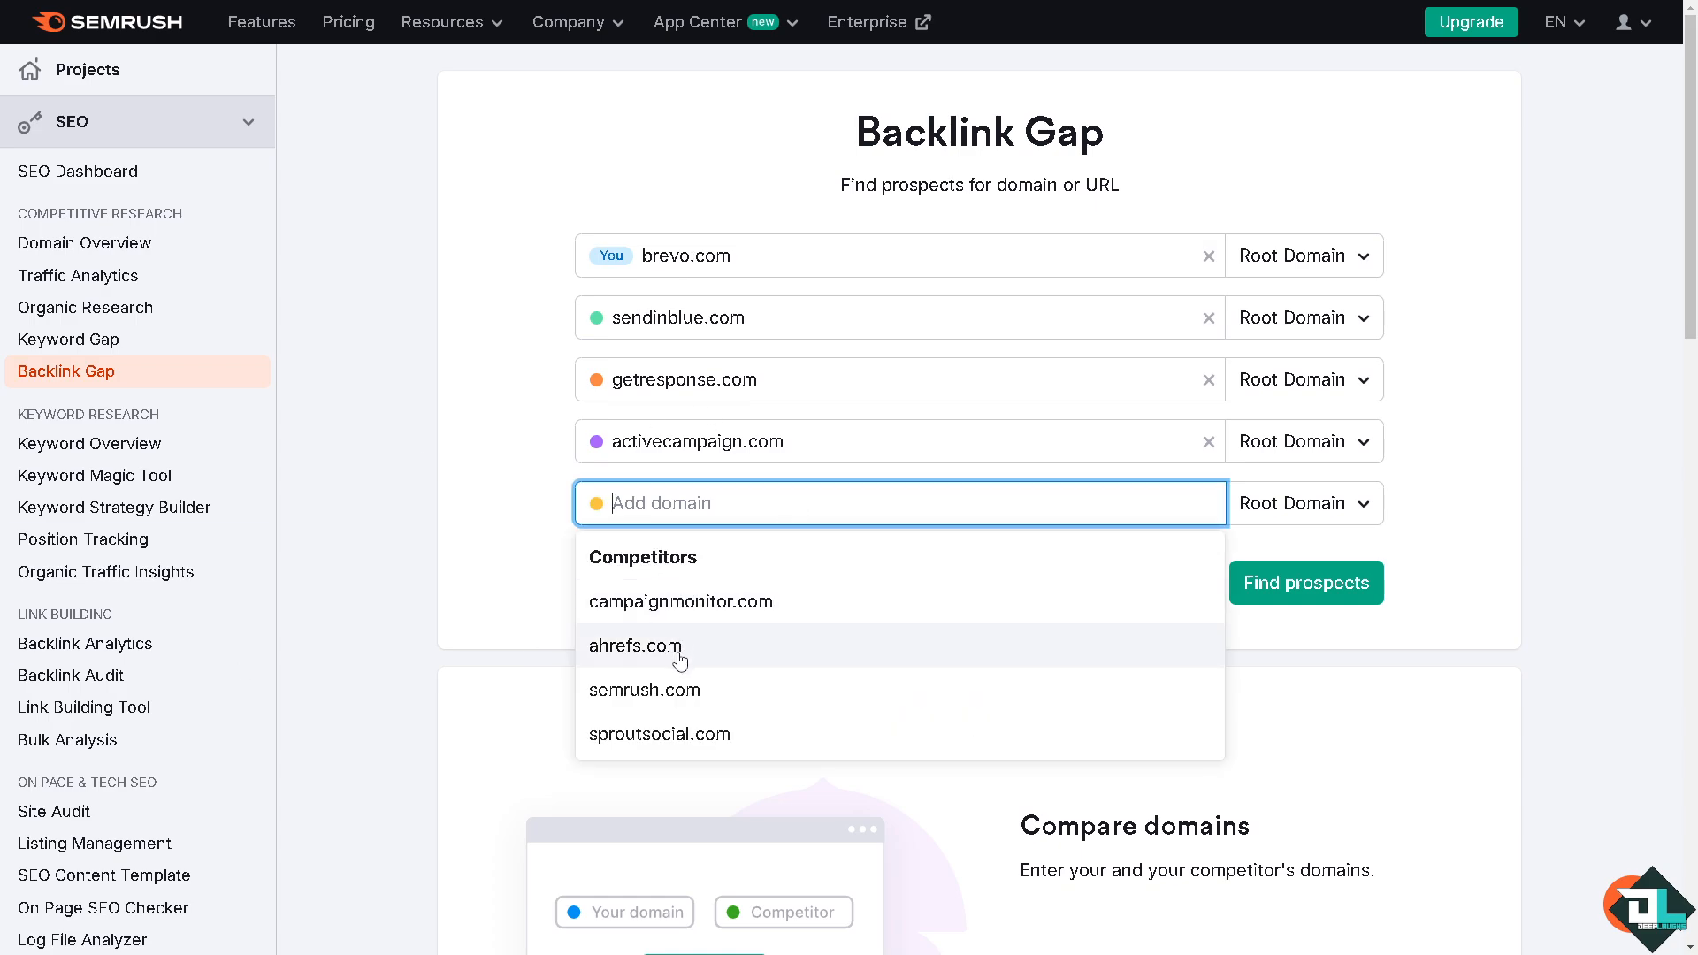
{"action": "left_click", "coordinate": [693, 702]}
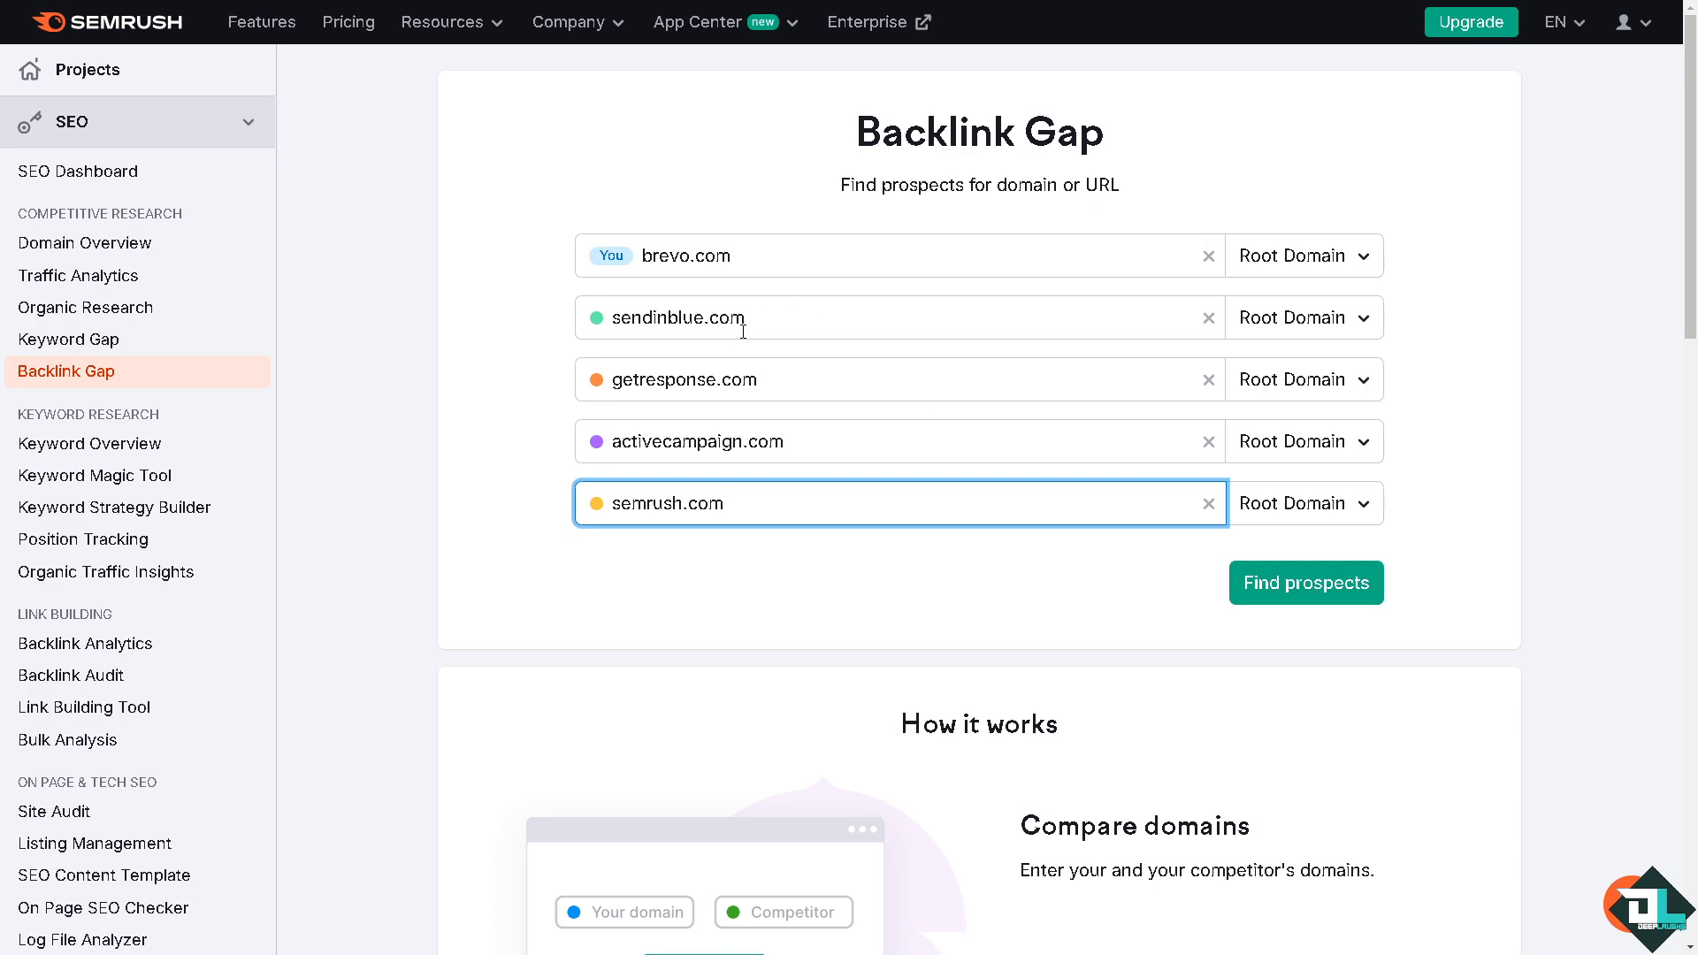
{"action": "left_click", "coordinate": [1320, 592]}
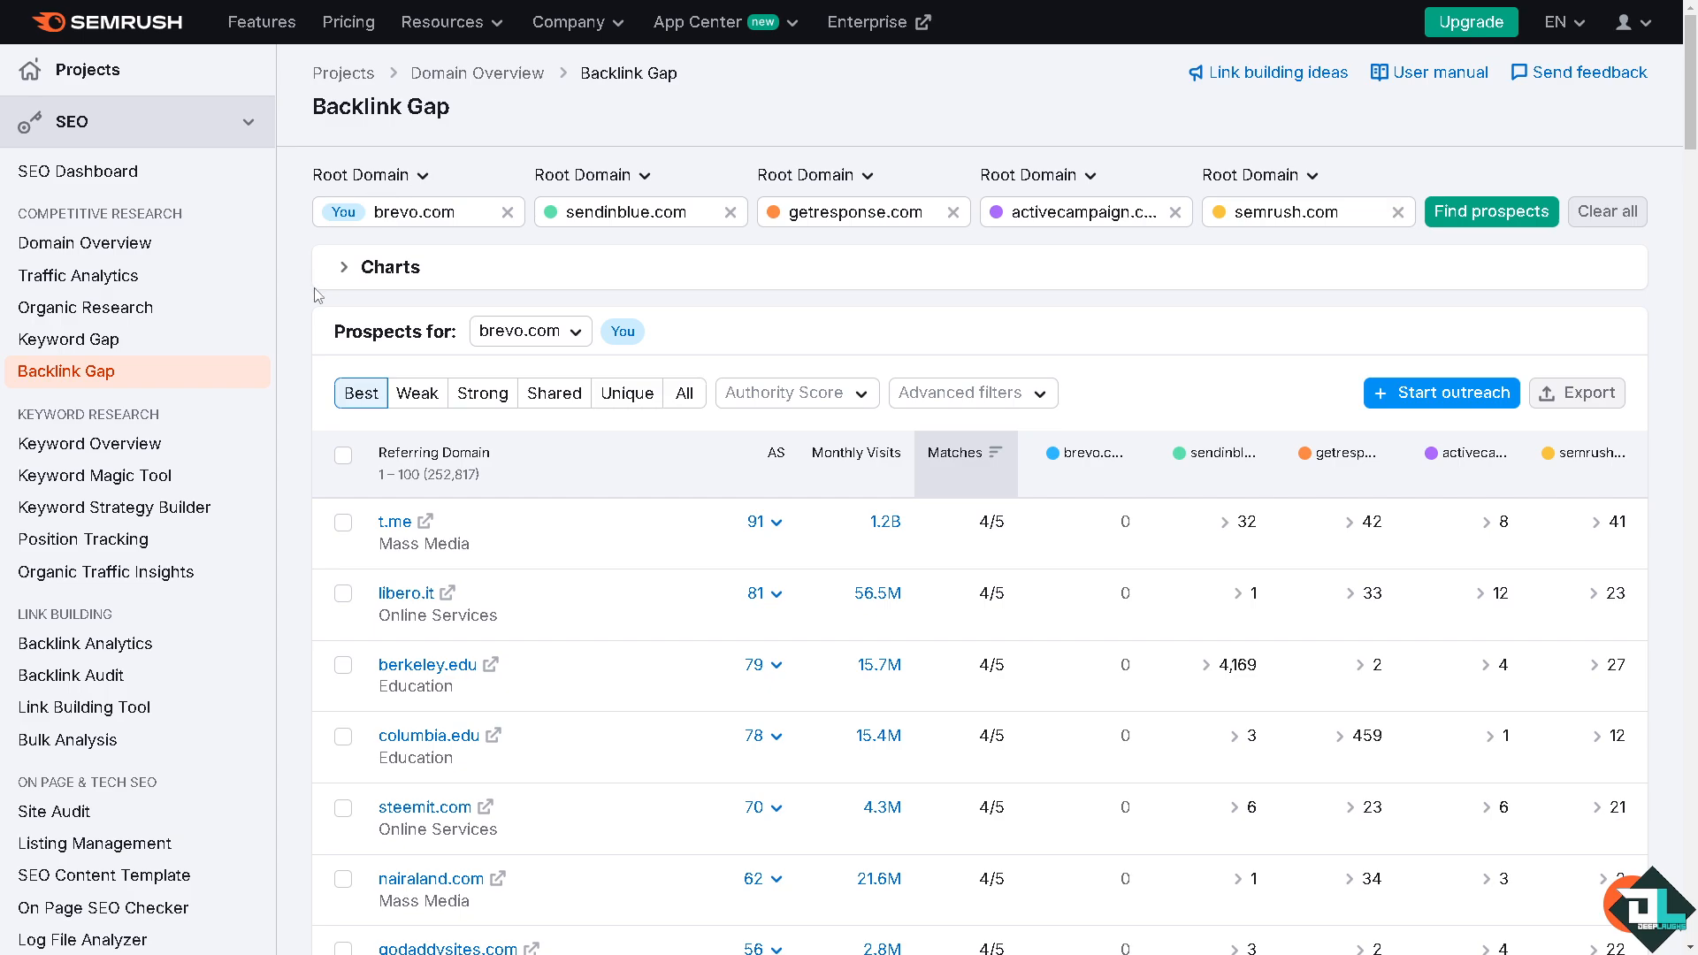
Step: Expand the charts and examine the Authority Score and Referring Domains trends of the compared domains
{"action": "left_click", "coordinate": [345, 274]}
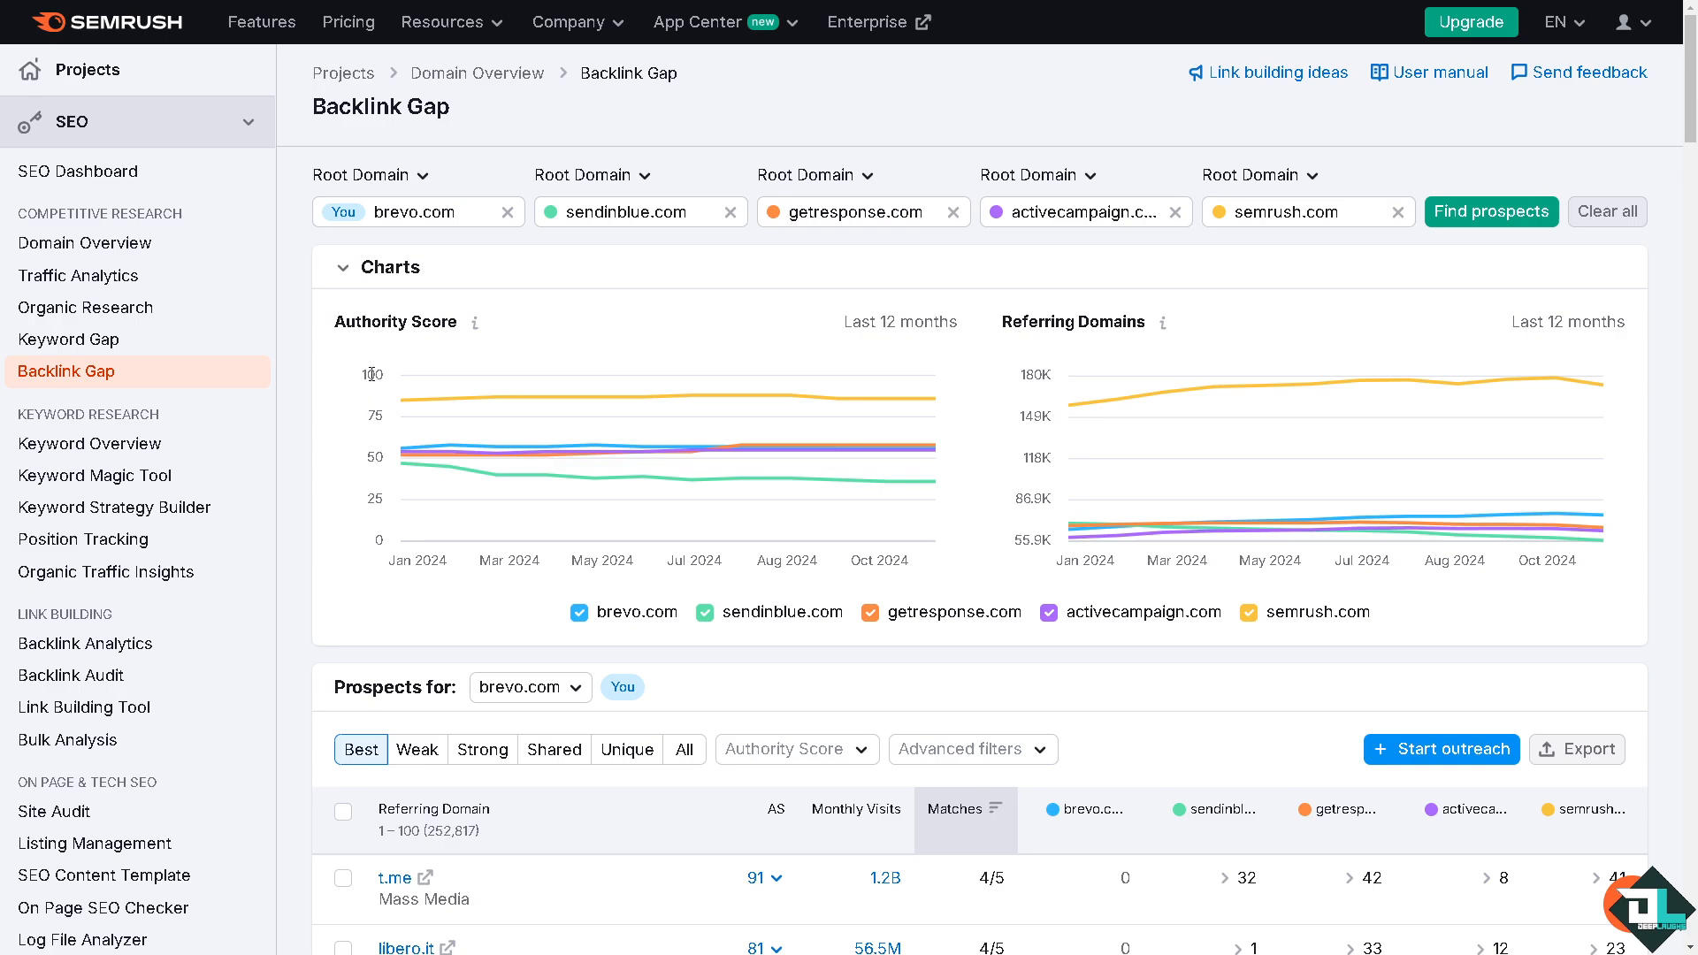
{"action": "left_click_drag", "start_coordinate": [365, 375], "coordinate": [376, 374]}
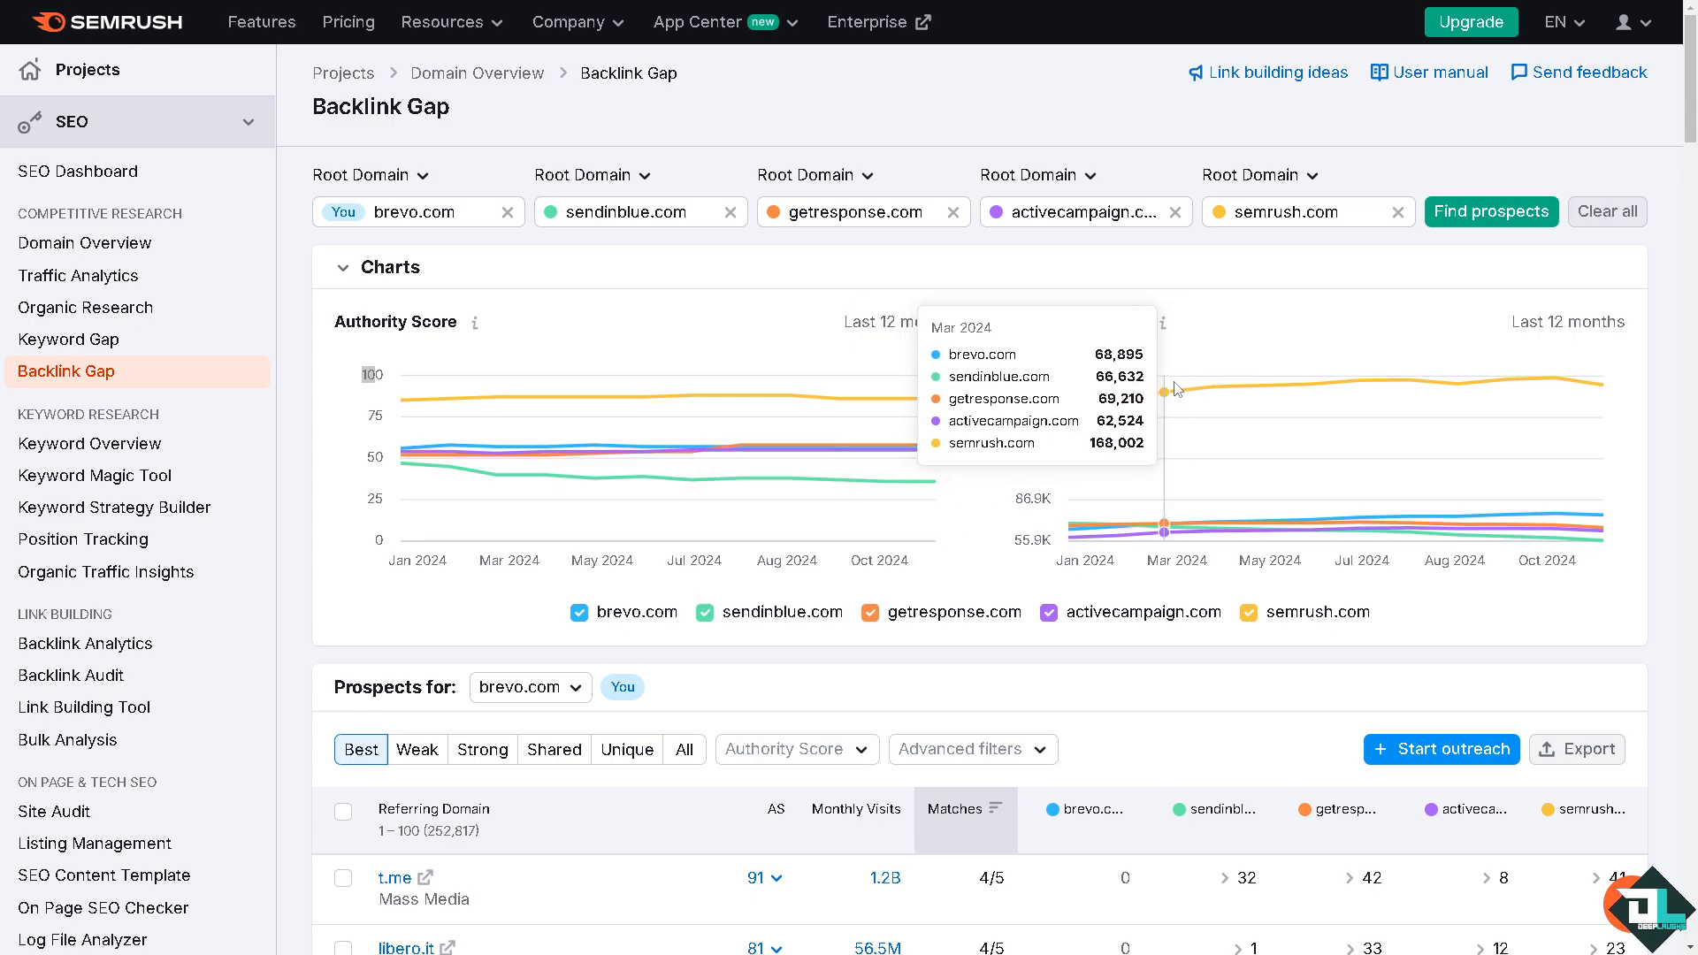
{"action": "mouse_move", "coordinate": [1147, 391]}
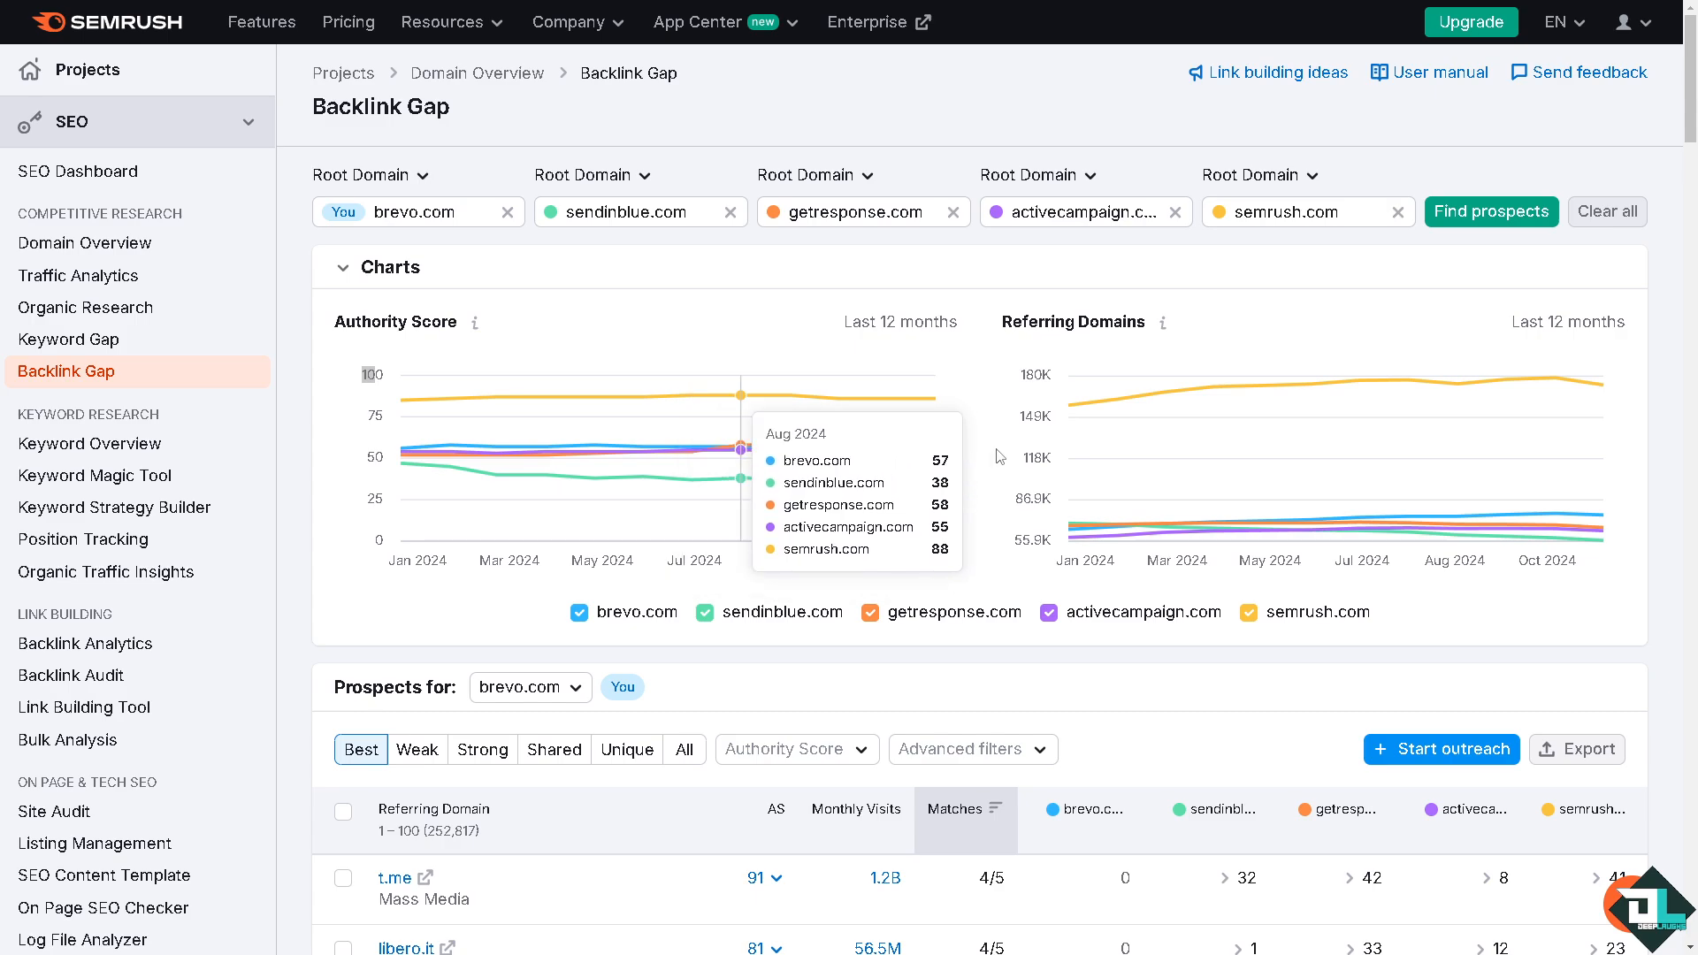
Step: Review the prospects table for brevo.com, comparing referring domains, authority scores, monthly visits and matches across competitors
{"action": "scroll", "coordinate": [636, 534], "scroll_direction": "down", "scroll_amount": 2}
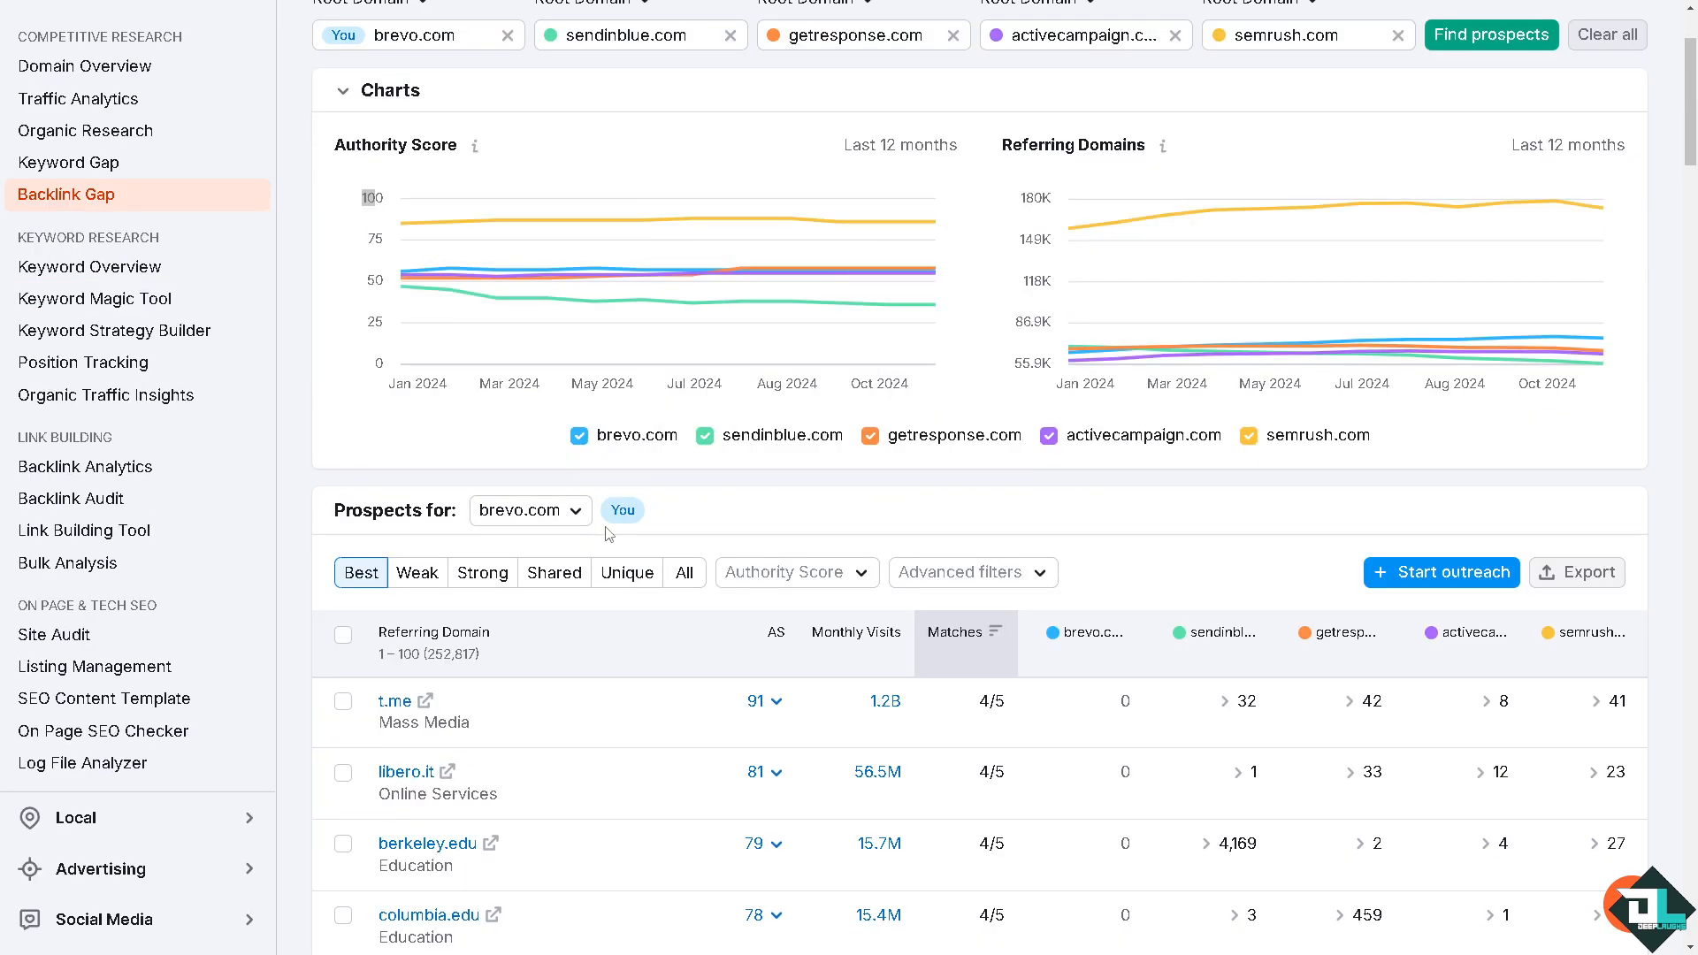
{"action": "scroll", "coordinate": [528, 516], "scroll_direction": "down", "scroll_amount": 2}
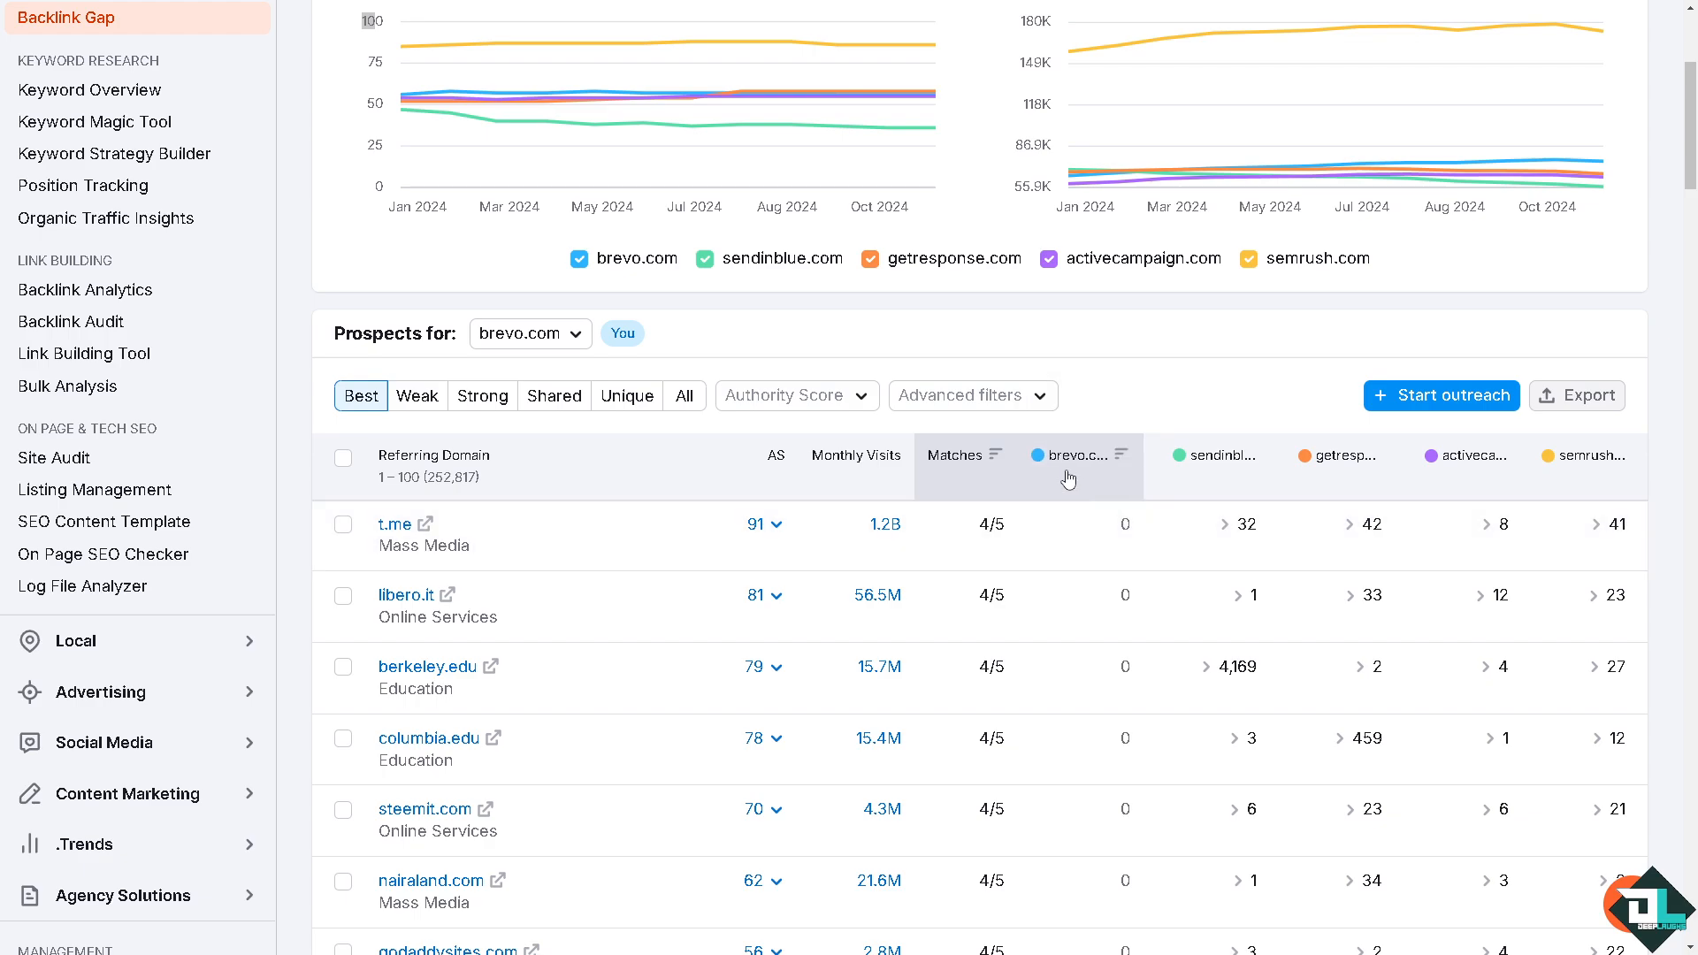
{"action": "scroll", "coordinate": [688, 473], "scroll_direction": "down", "scroll_amount": 1}
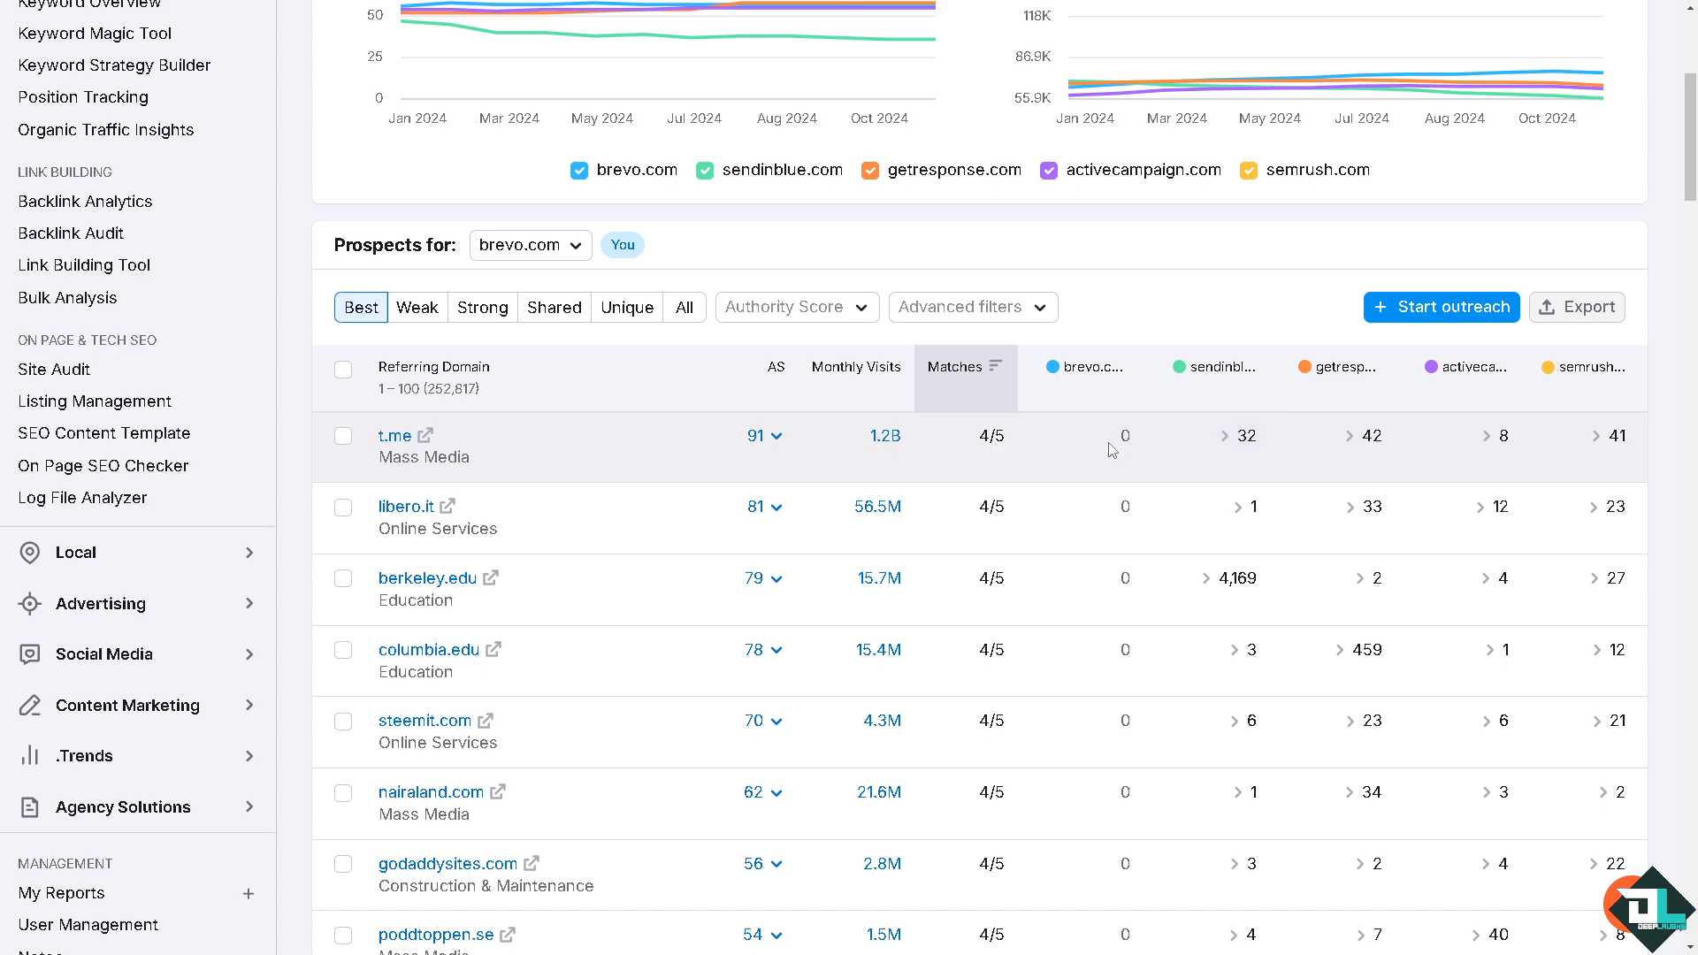
{"action": "scroll", "coordinate": [1118, 446], "scroll_direction": "down", "scroll_amount": 1}
{"action": "scroll", "coordinate": [1121, 468], "scroll_direction": "up", "scroll_amount": 1}
{"action": "scroll", "coordinate": [754, 452], "scroll_direction": "up", "scroll_amount": 5}
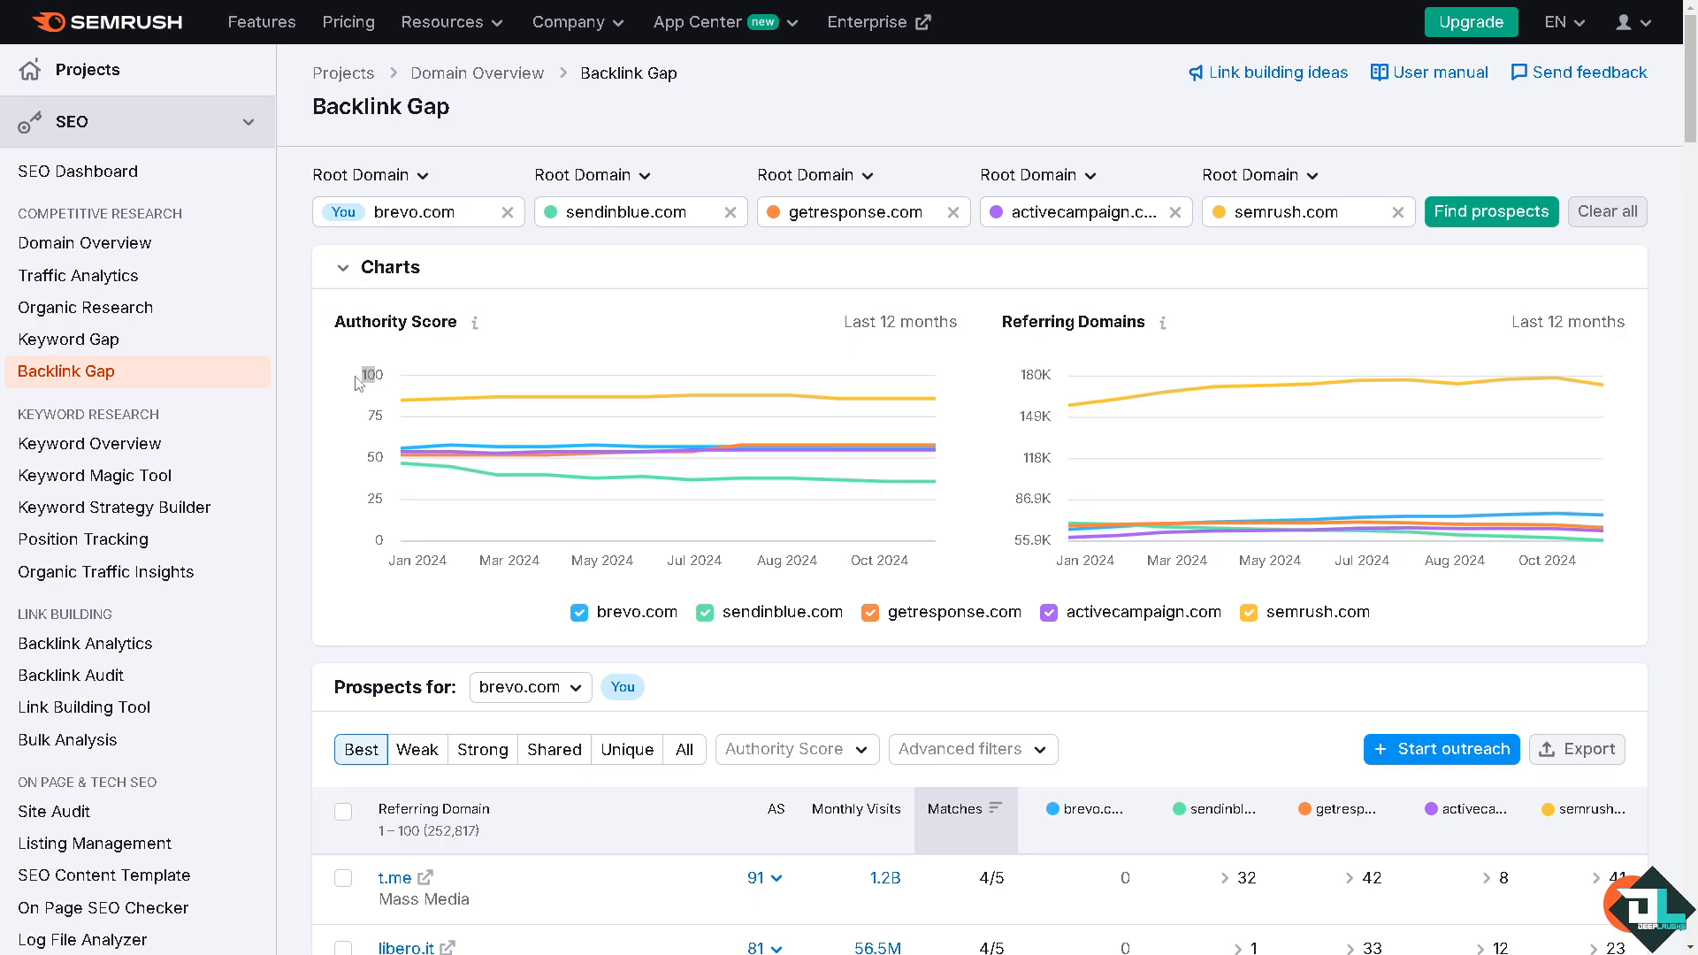
{"action": "scroll", "coordinate": [781, 594], "scroll_direction": "down", "scroll_amount": 3}
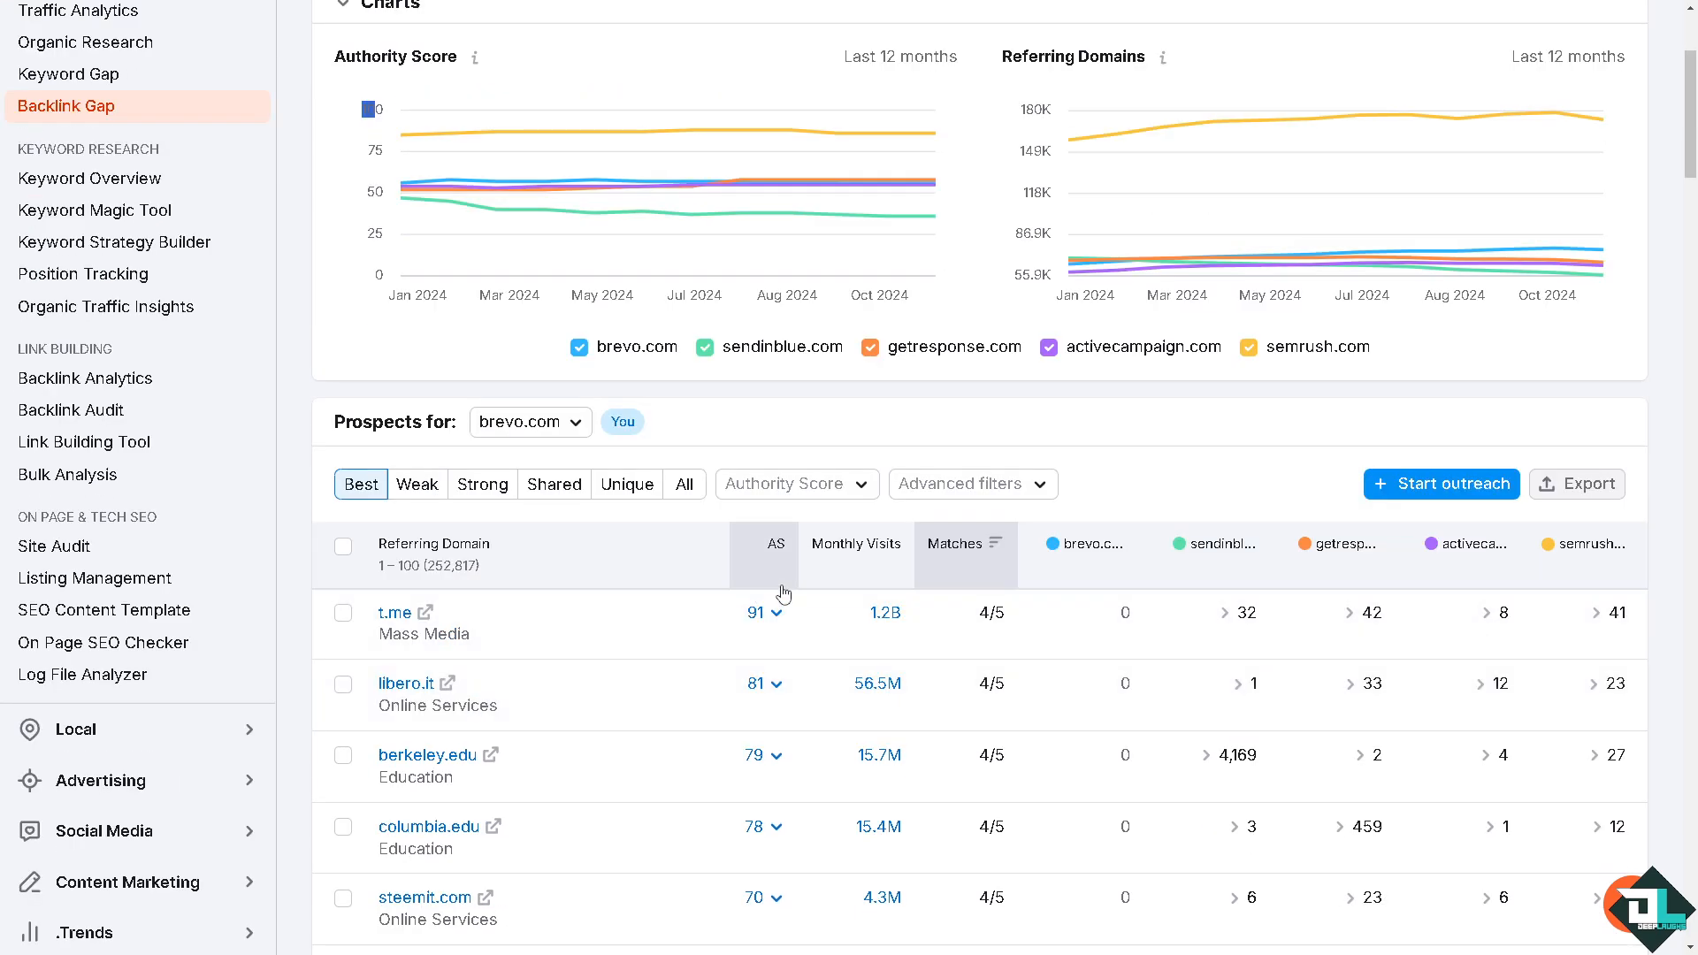
{"action": "scroll", "coordinate": [983, 575], "scroll_direction": "down", "scroll_amount": 3}
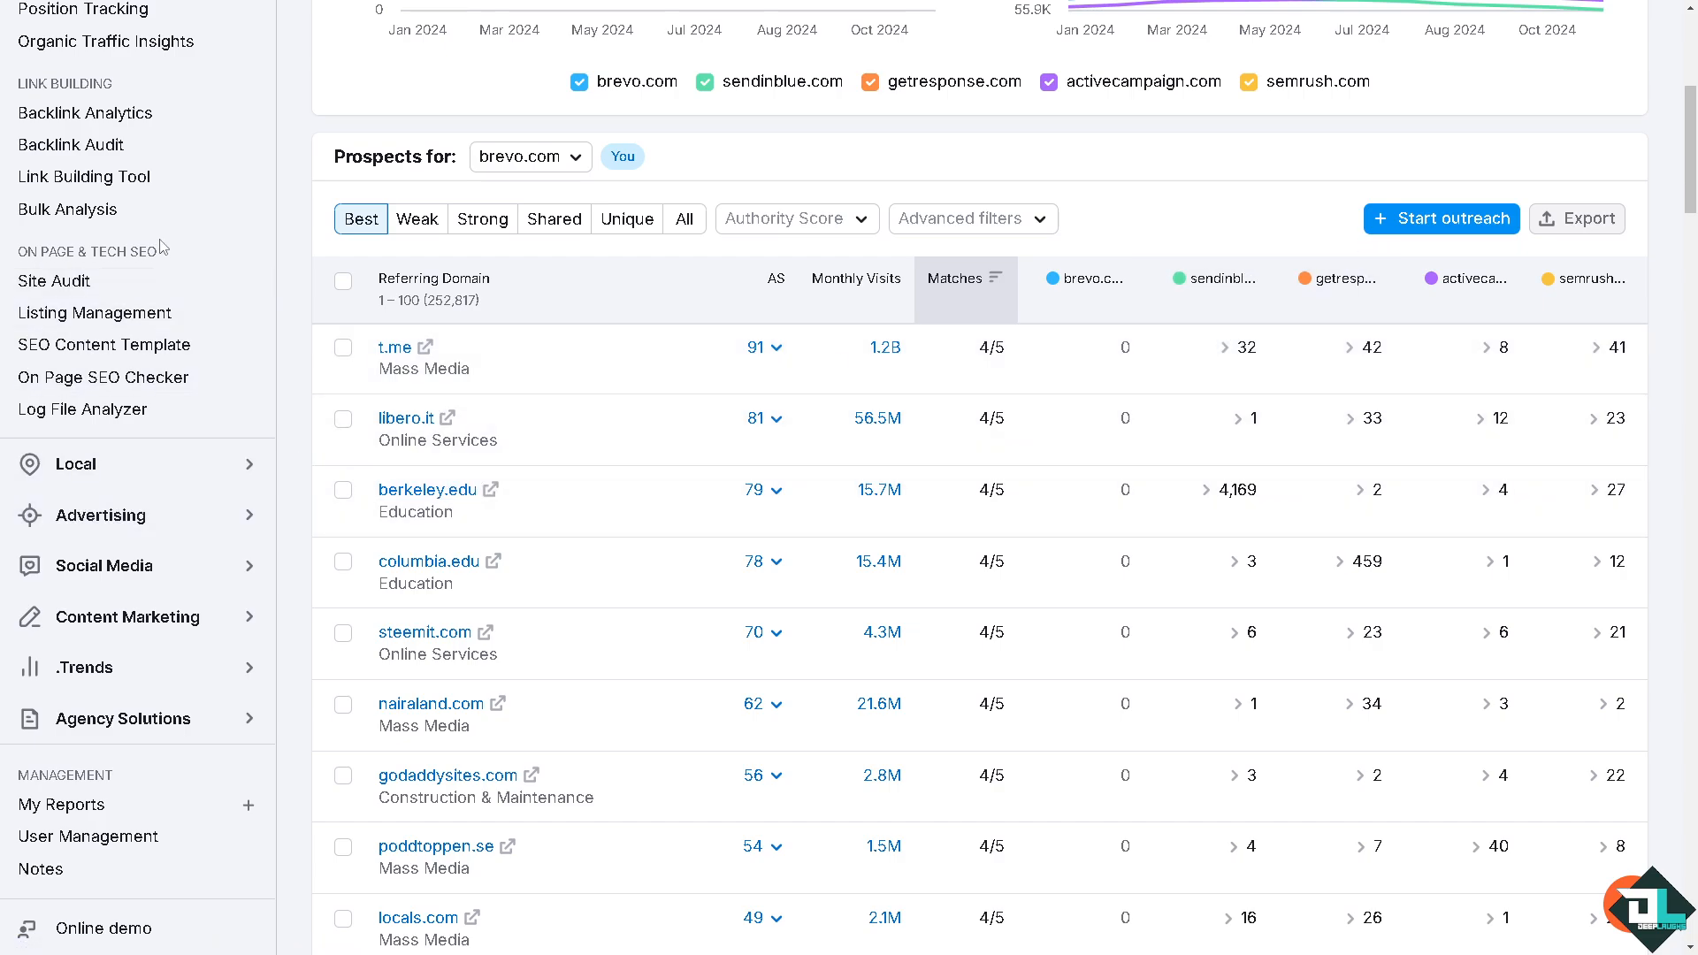
Step: Open the Link Building Tool and set up a campaign for the domain brevo.com
{"action": "left_click", "coordinate": [123, 190]}
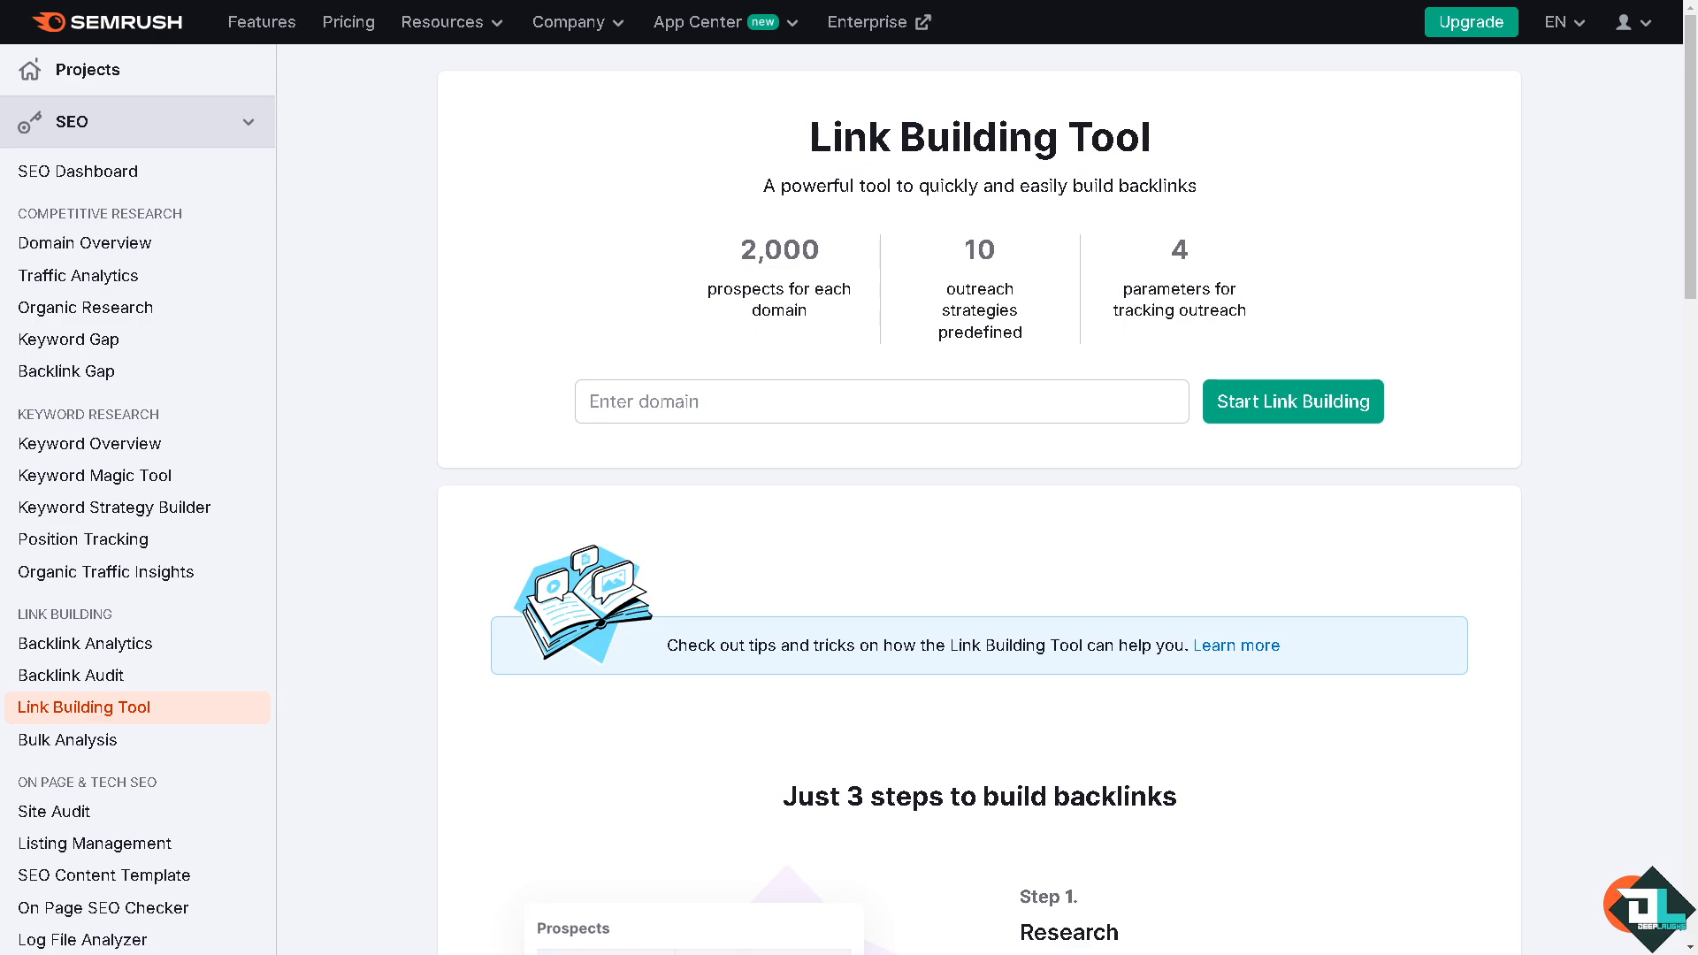
{"action": "left_click", "coordinate": [849, 399]}
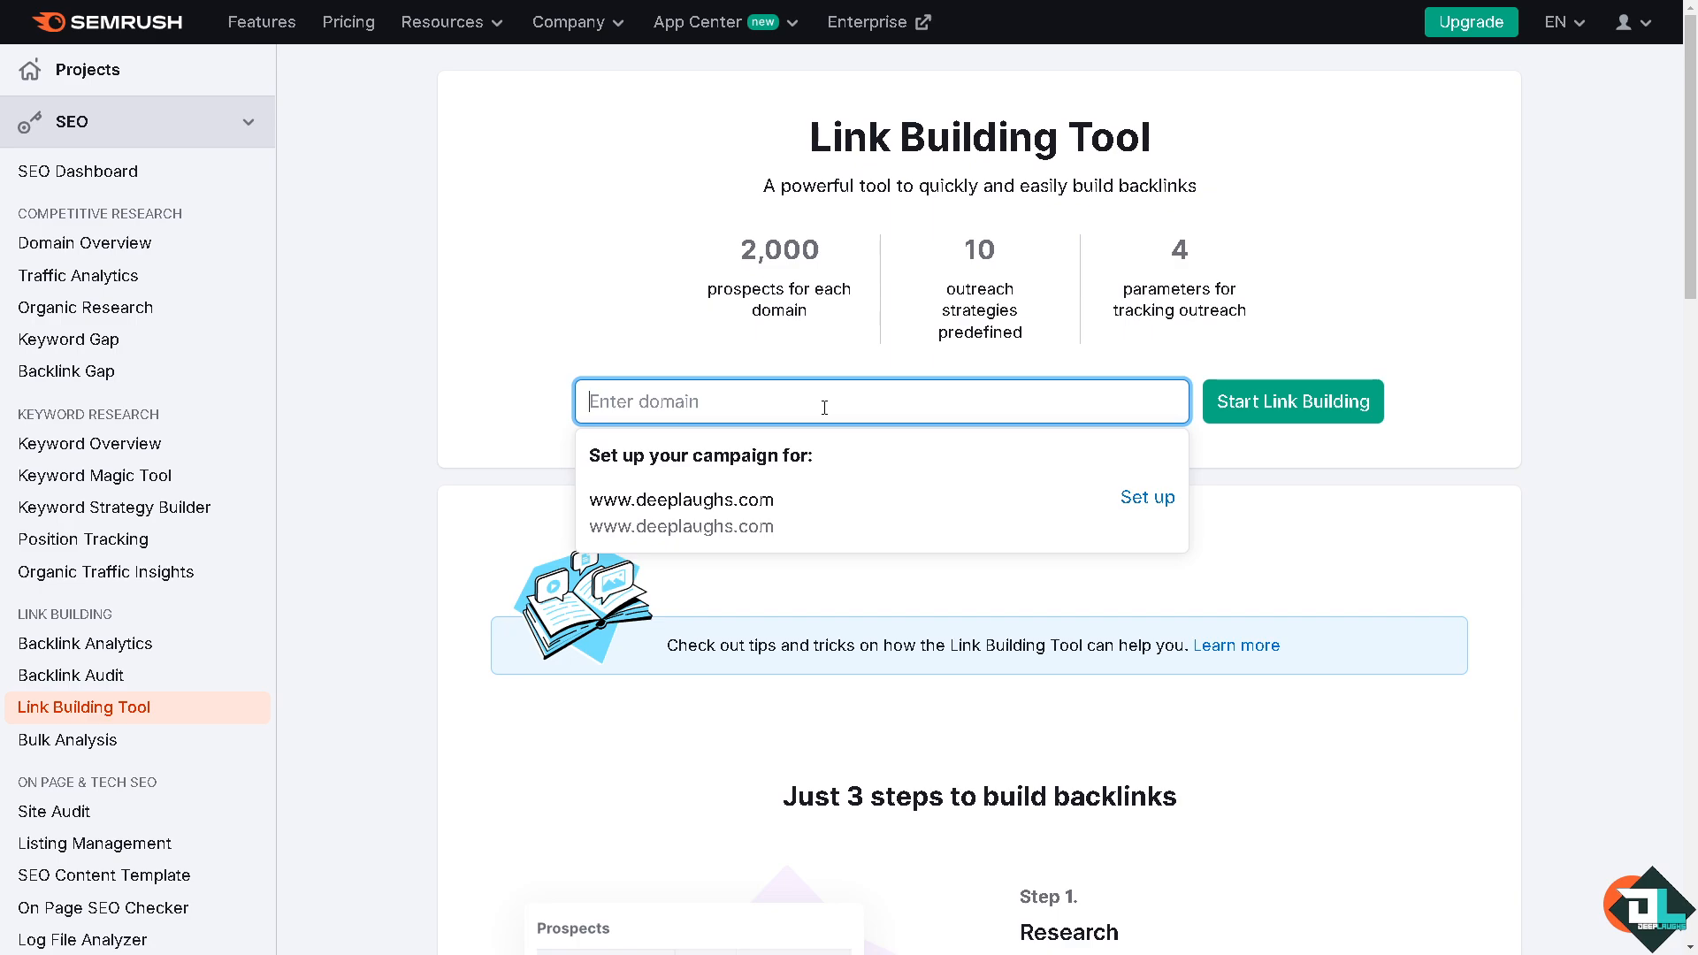
{"action": "type", "text": "brevo.com"}
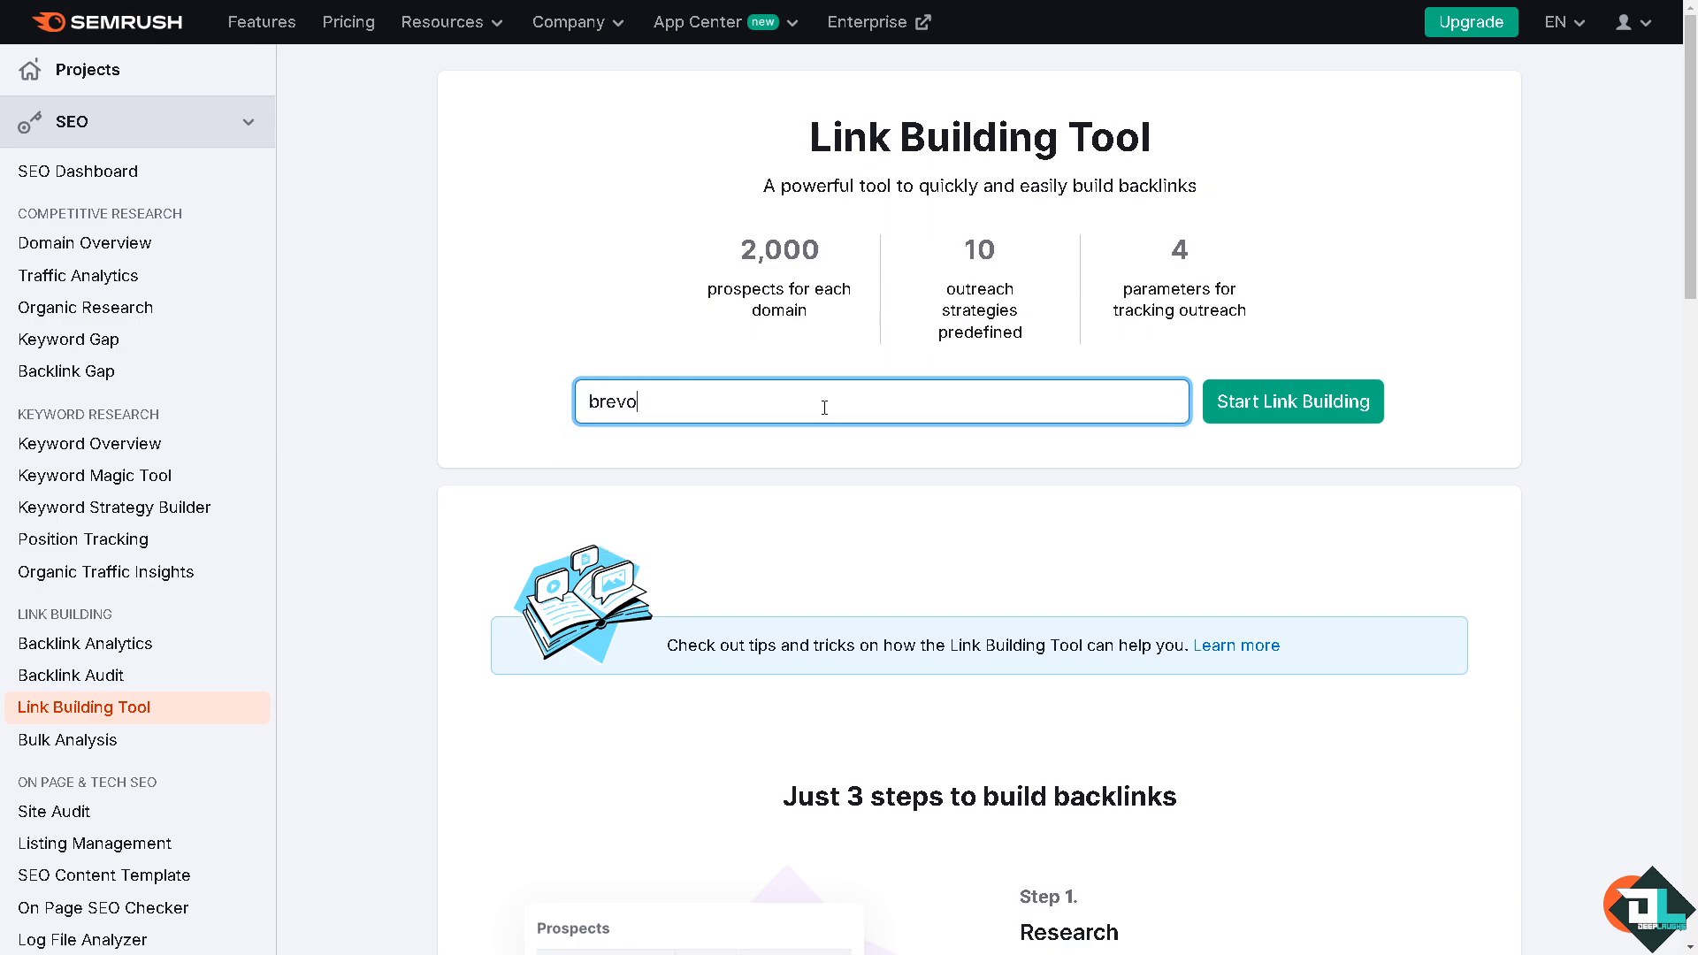
{"action": "key", "text": "BackSpace"}
{"action": "key", "text": "BackSpace"}
{"action": "key", "text": "BackSpace"}
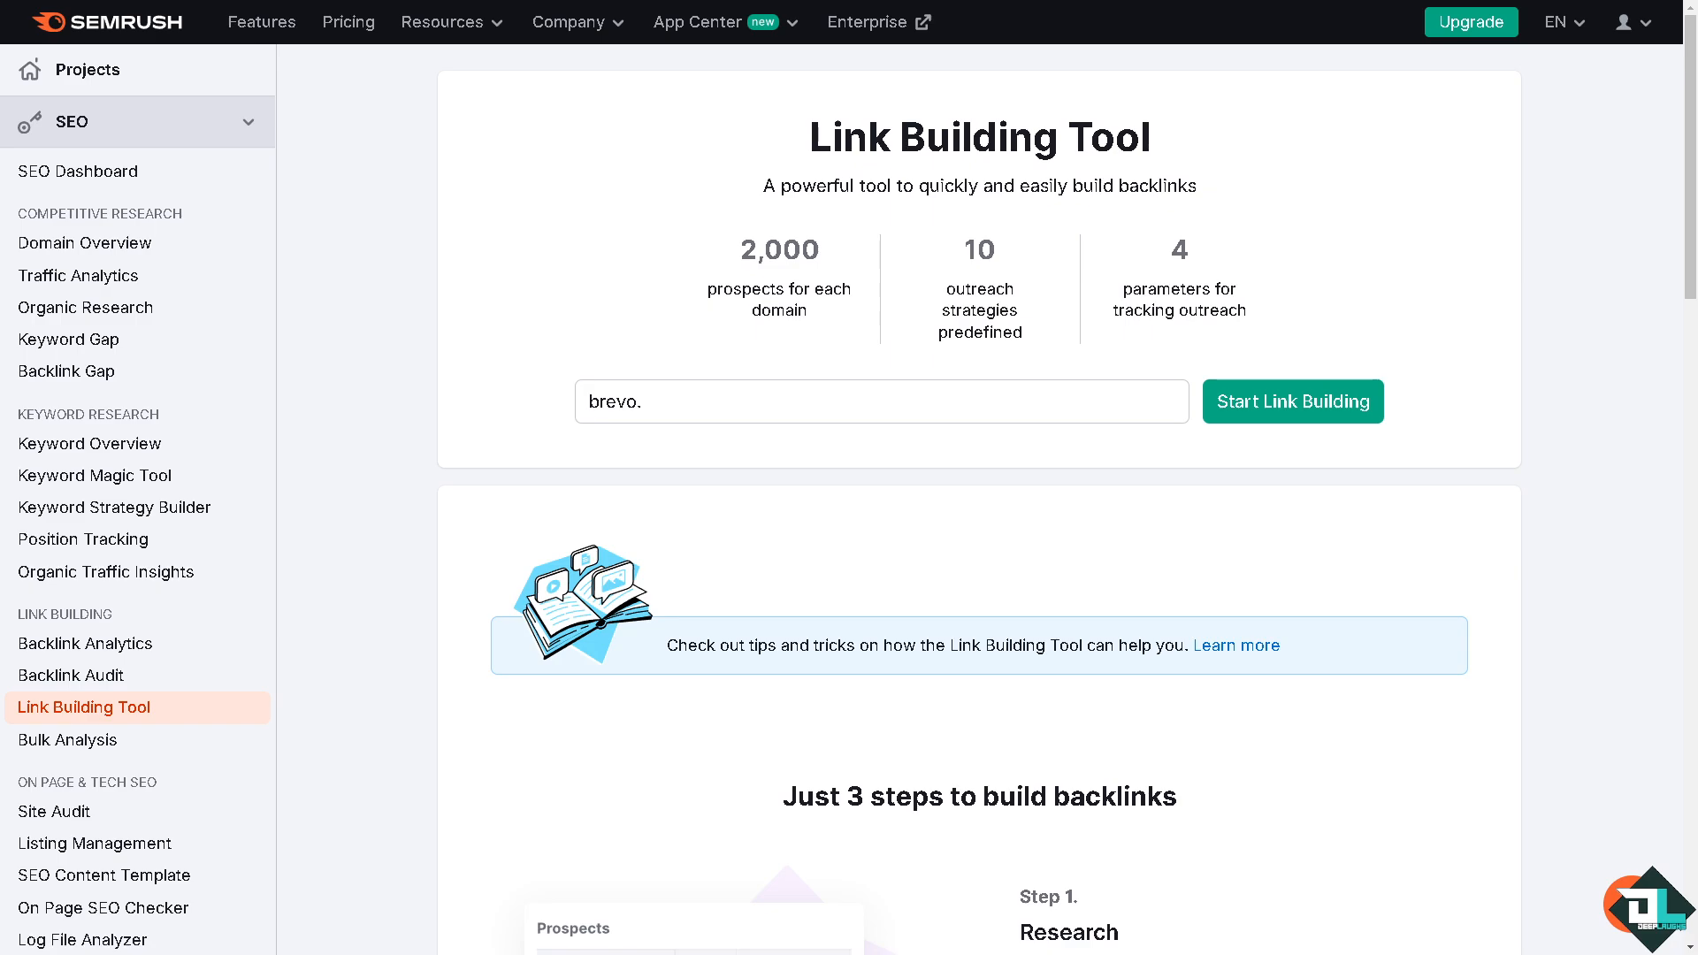
{"action": "left_click", "coordinate": [809, 404]}
{"action": "type", "text": "com"}
{"action": "key", "text": "Return"}
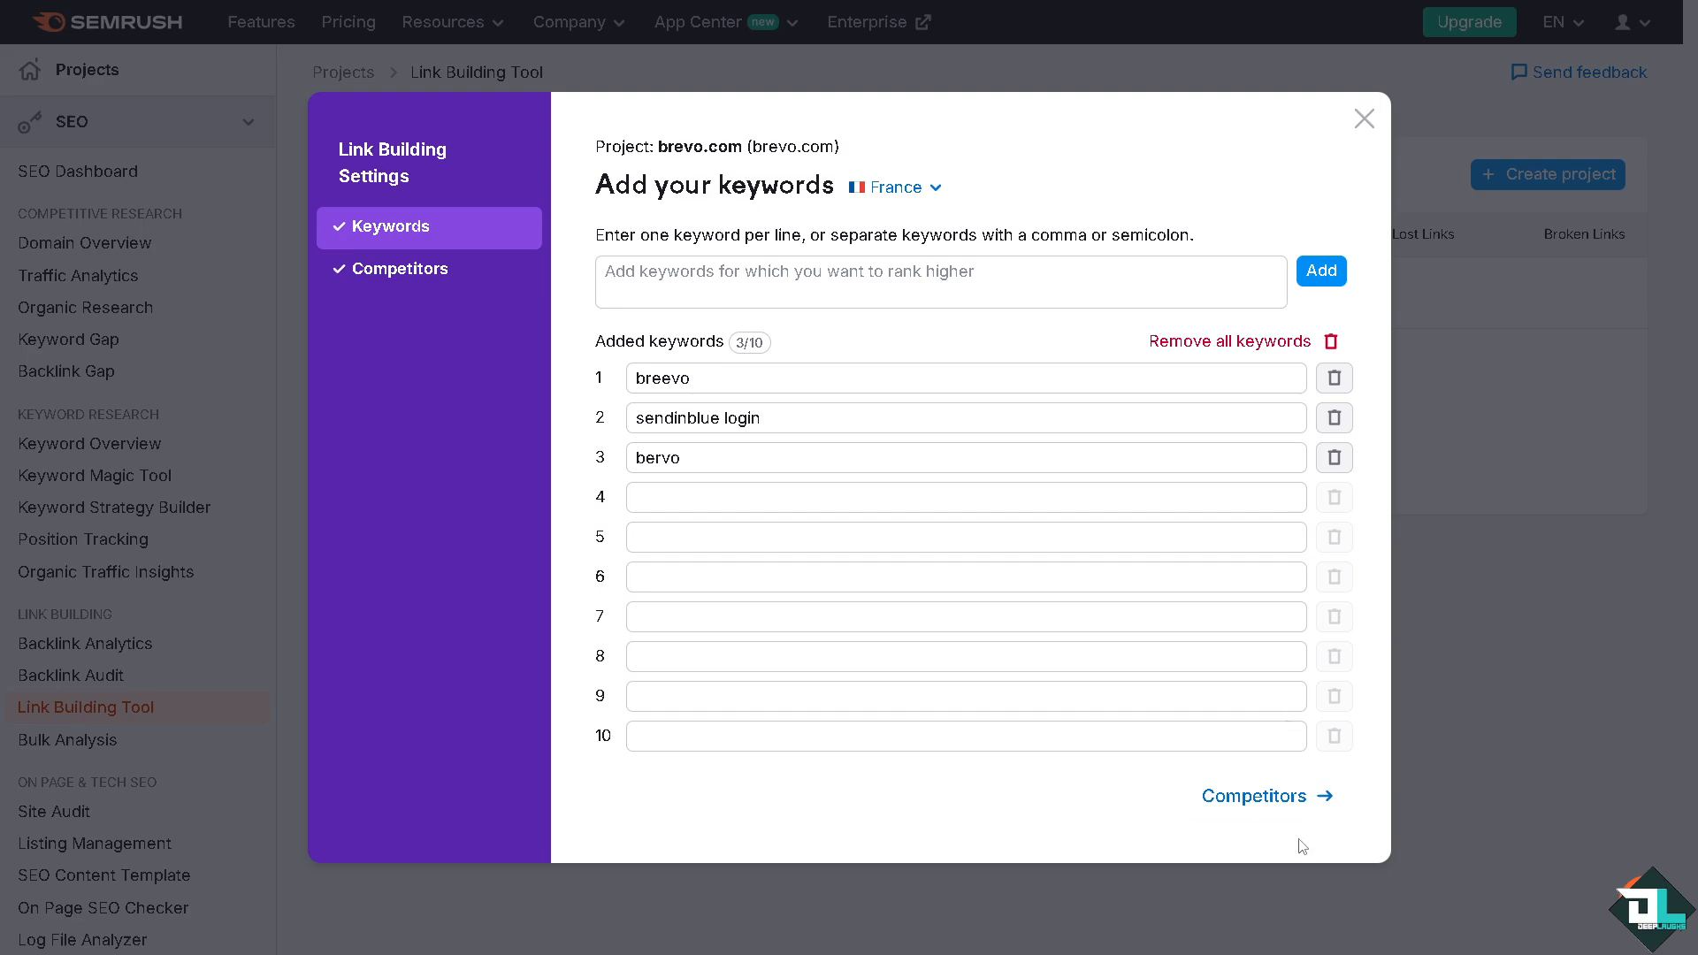
Step: Start link building with the suggested keywords and competitors, and open the domain prospects
{"action": "left_click", "coordinate": [1297, 798]}
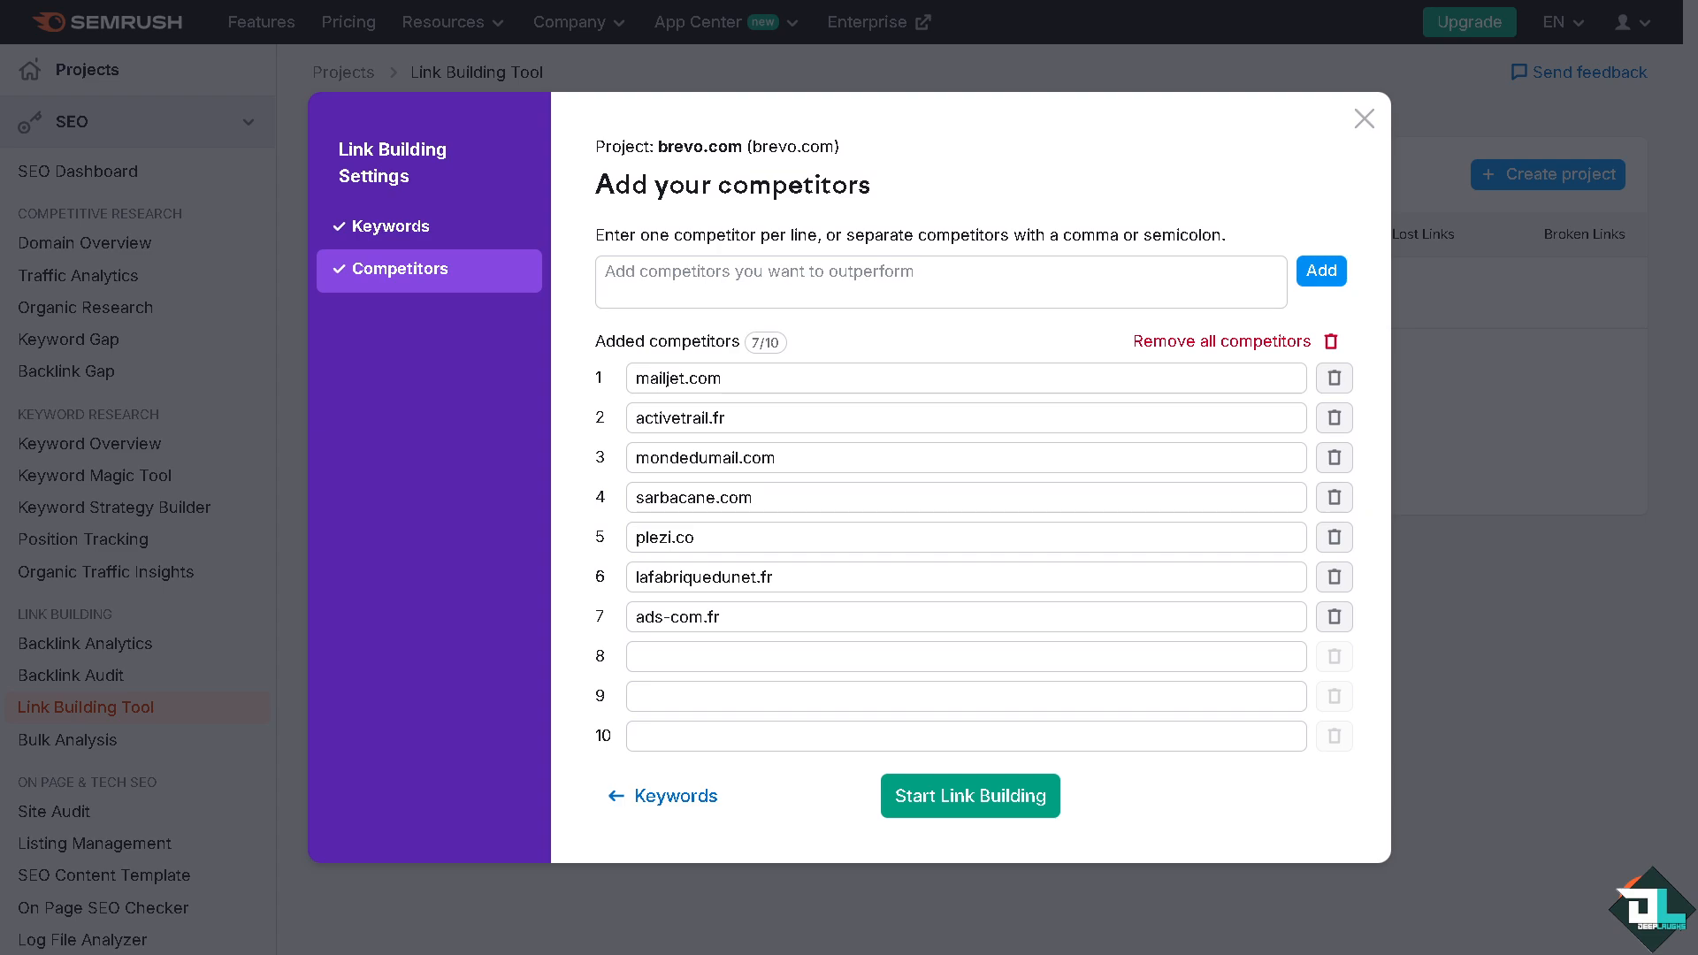
{"action": "left_click", "coordinate": [1005, 796]}
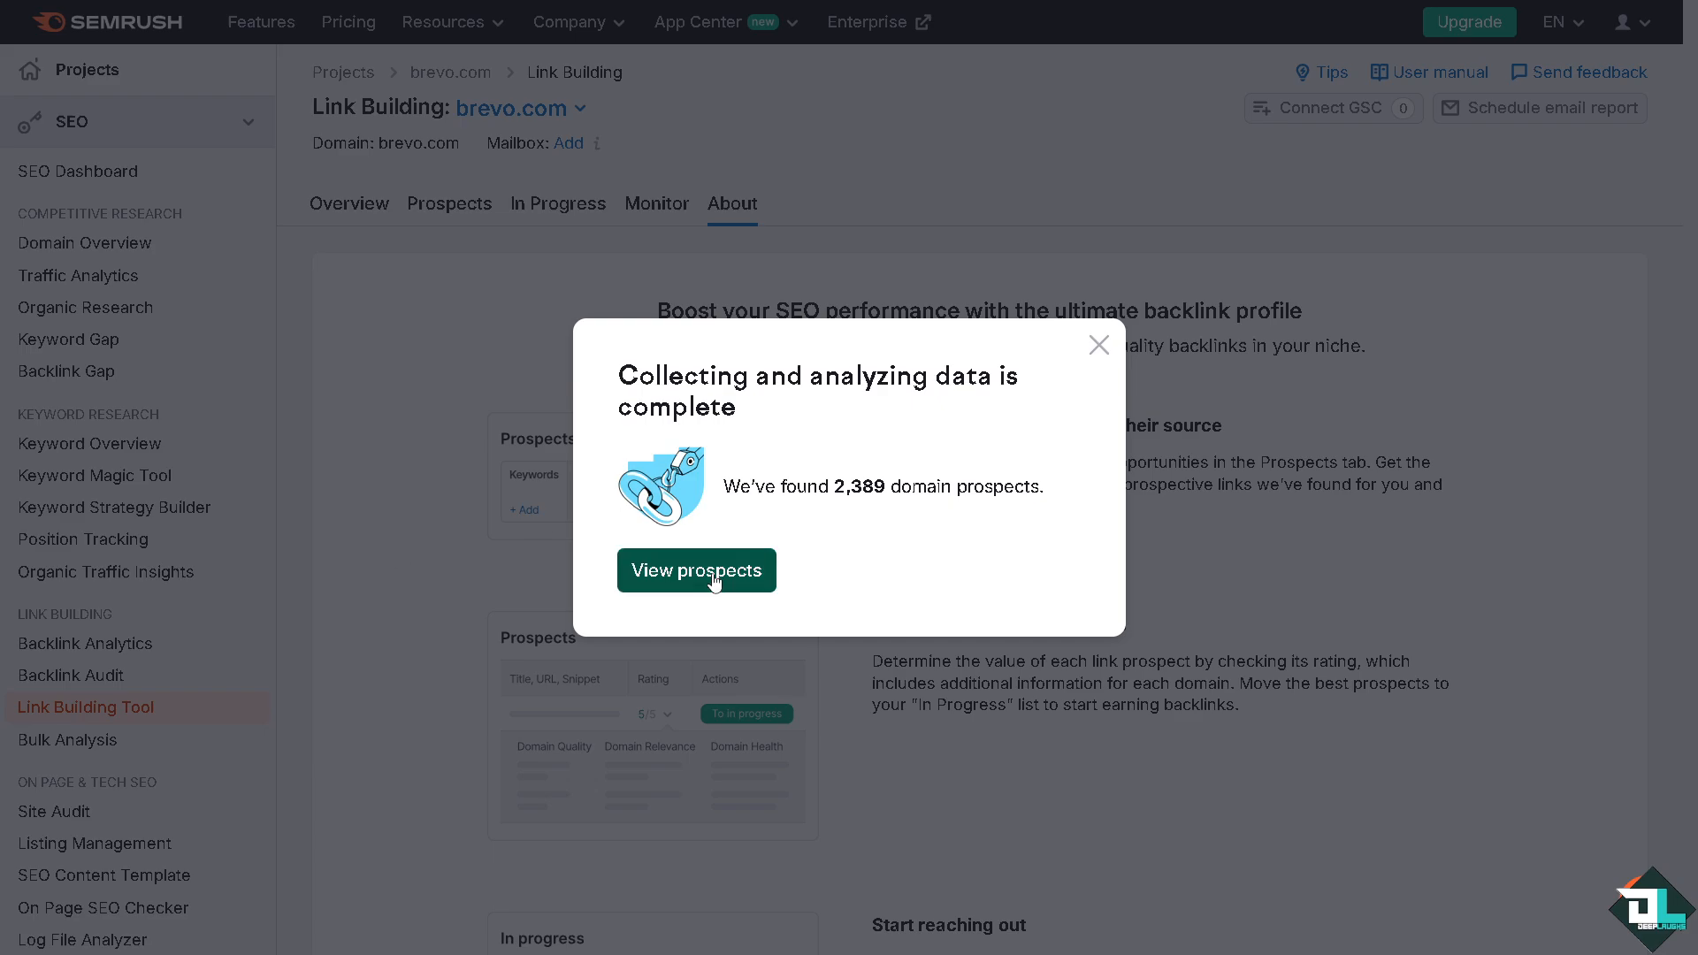
{"action": "left_click", "coordinate": [719, 575]}
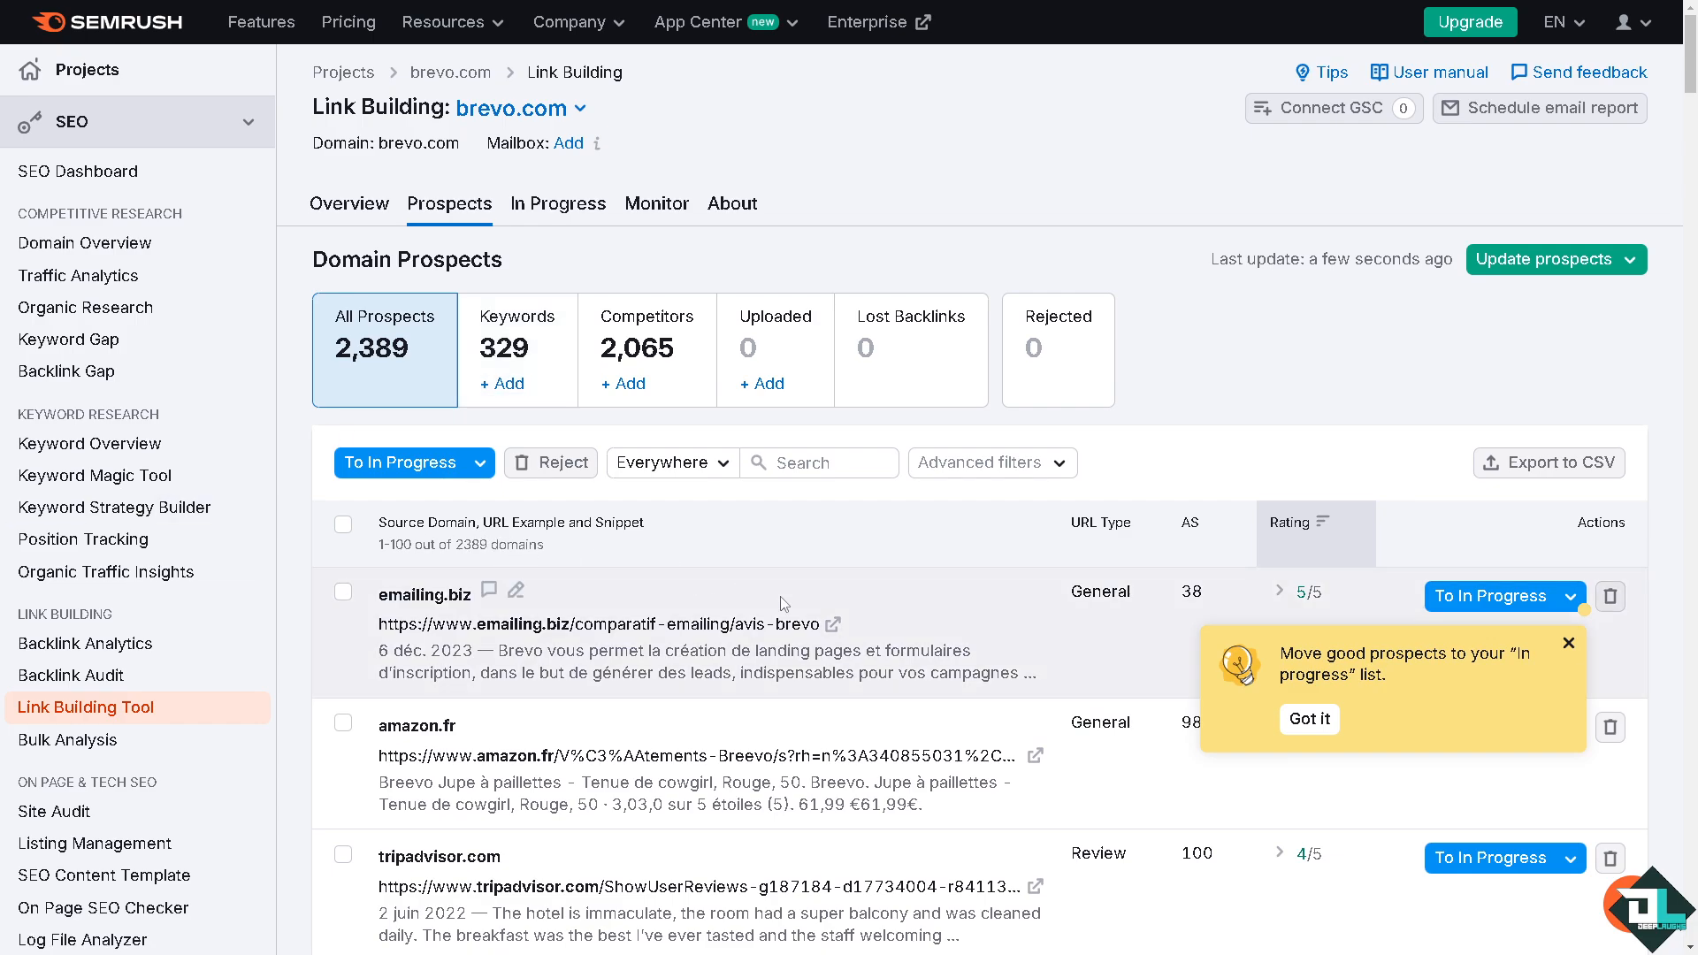
Step: Look through the domain prospects list, checking source domains, URL types, authority scores and ratings
{"action": "scroll", "coordinate": [579, 463], "scroll_direction": "down", "scroll_amount": 3}
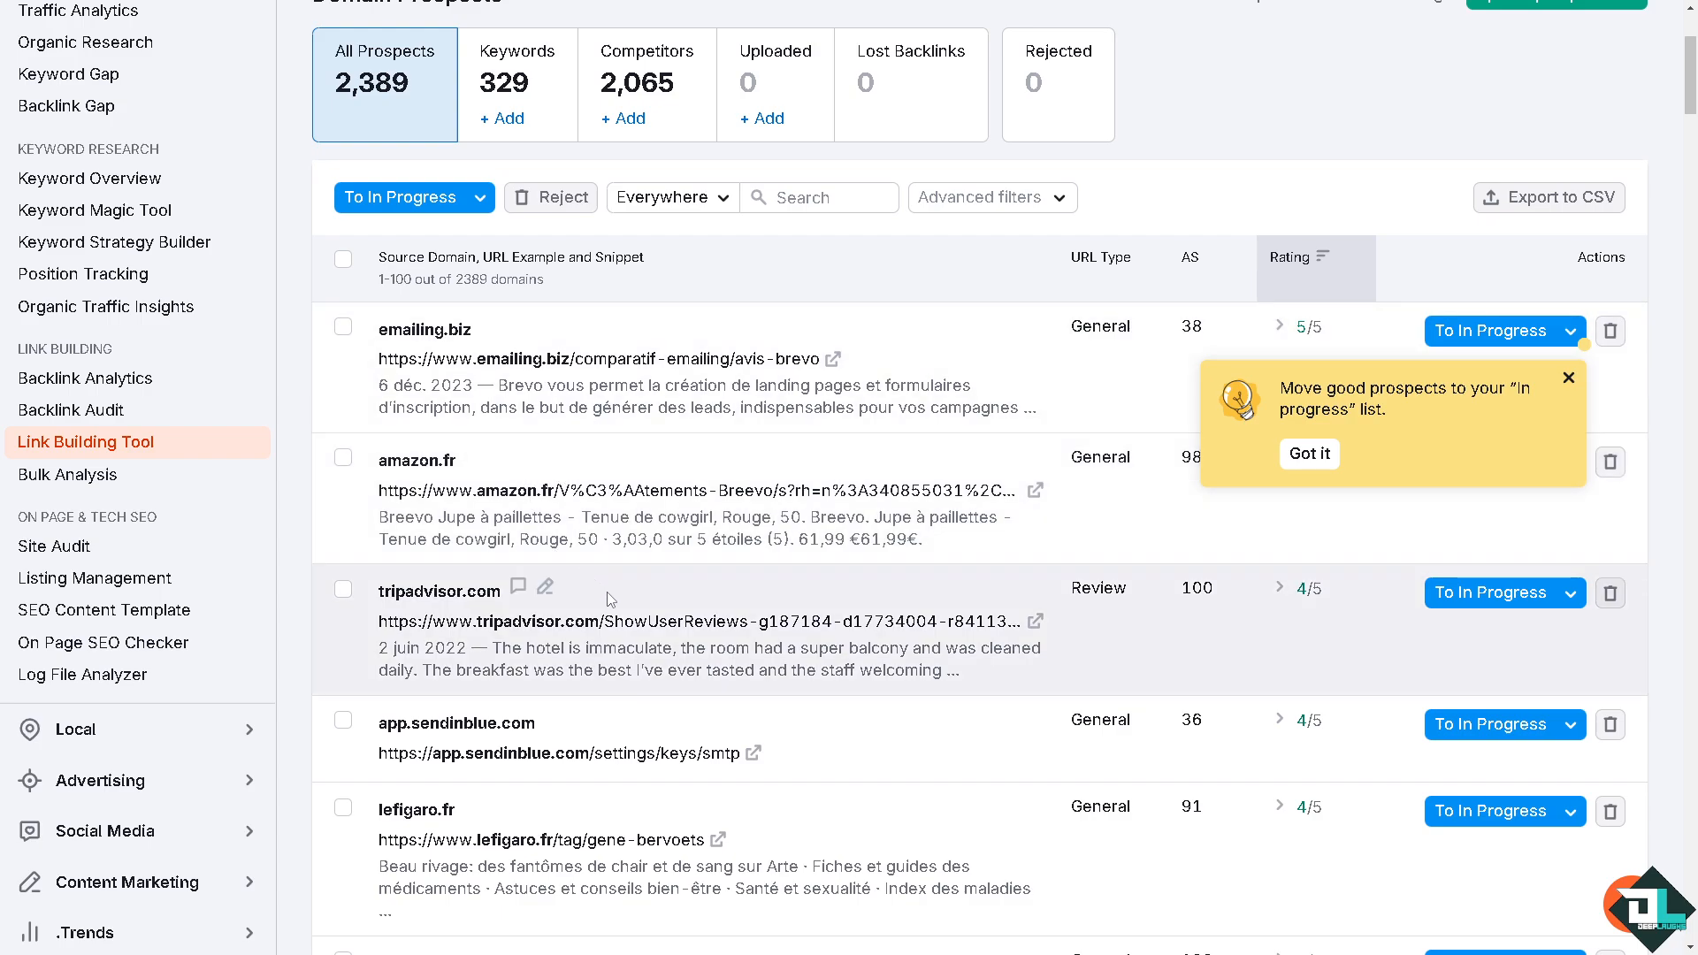
{"action": "scroll", "coordinate": [610, 600], "scroll_direction": "down", "scroll_amount": 1}
{"action": "scroll", "coordinate": [610, 599], "scroll_direction": "down", "scroll_amount": 1}
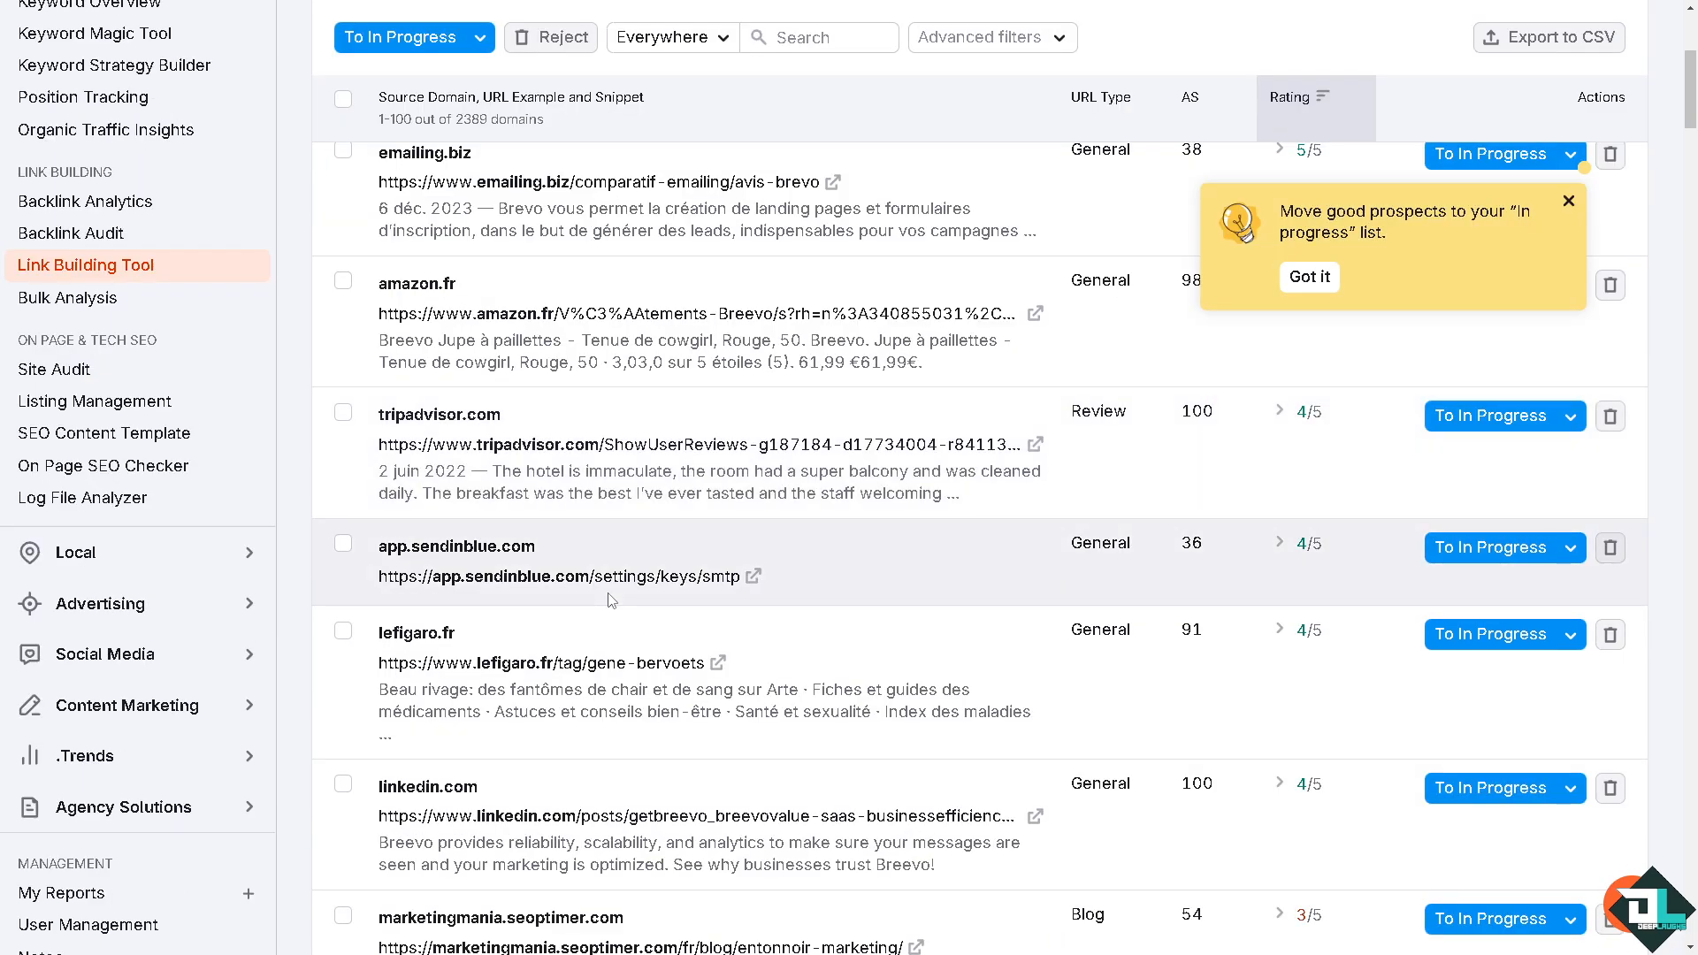
{"action": "scroll", "coordinate": [610, 600], "scroll_direction": "down", "scroll_amount": 2}
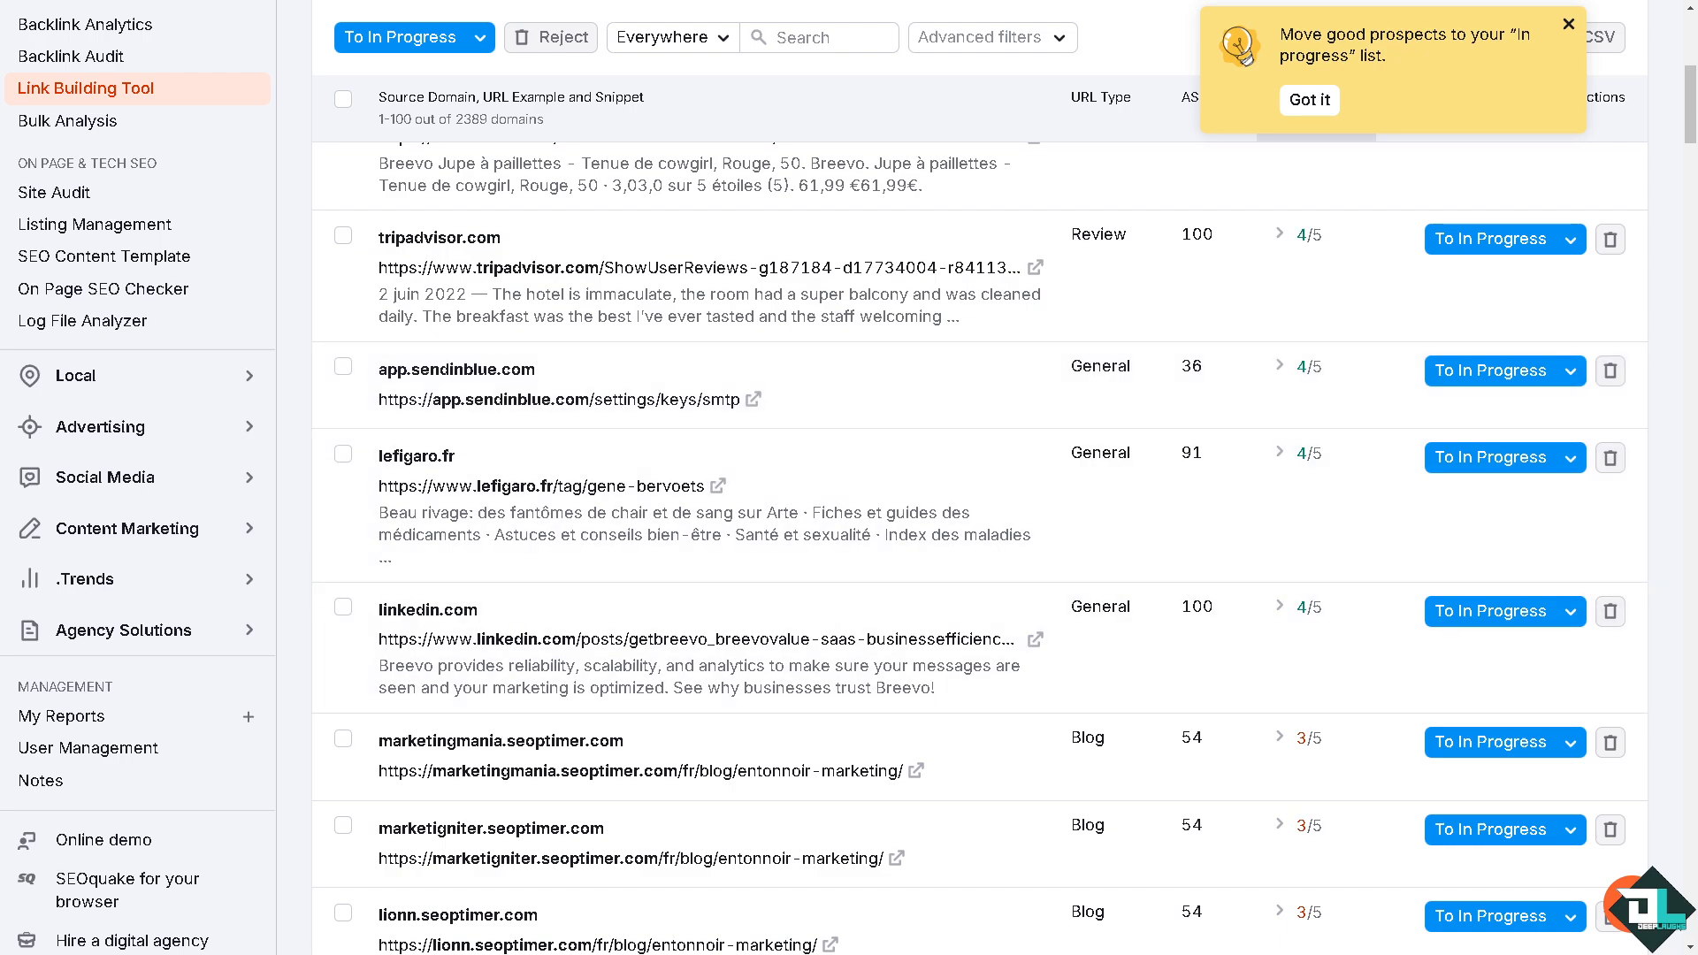
{"action": "scroll", "coordinate": [631, 648], "scroll_direction": "up", "scroll_amount": 7}
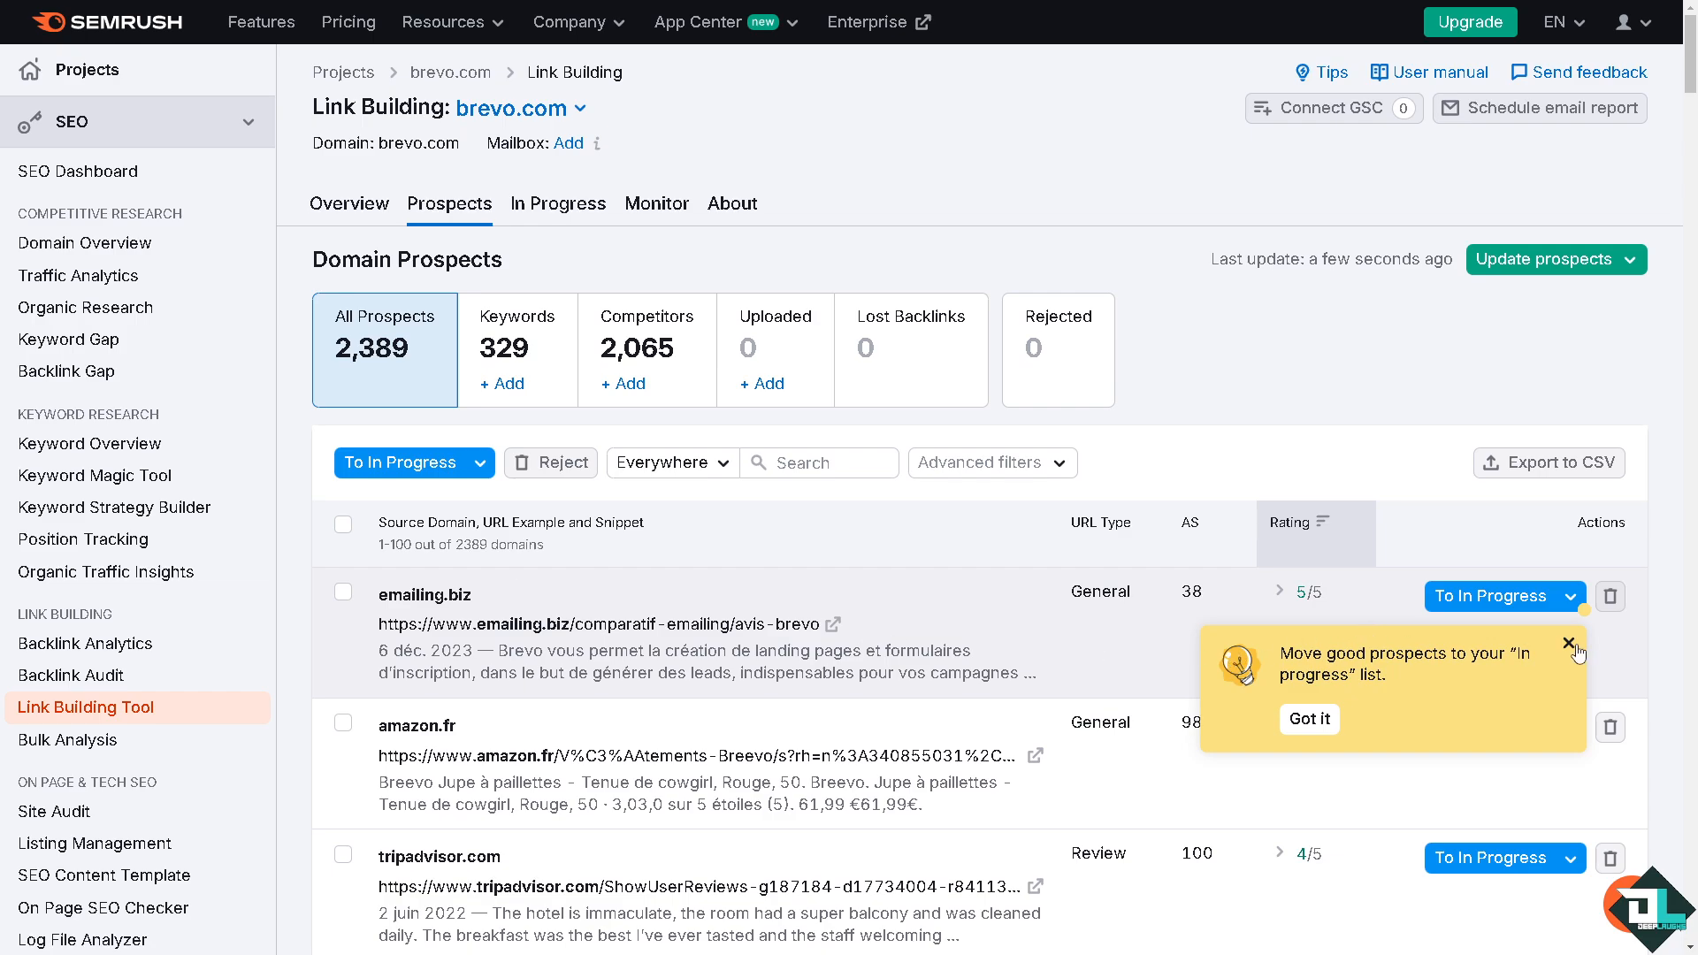
Step: Move the emailing.biz prospect to the In Progress list with the default outreach strategy, dismissing the guidance tips
{"action": "left_click", "coordinate": [1568, 644]}
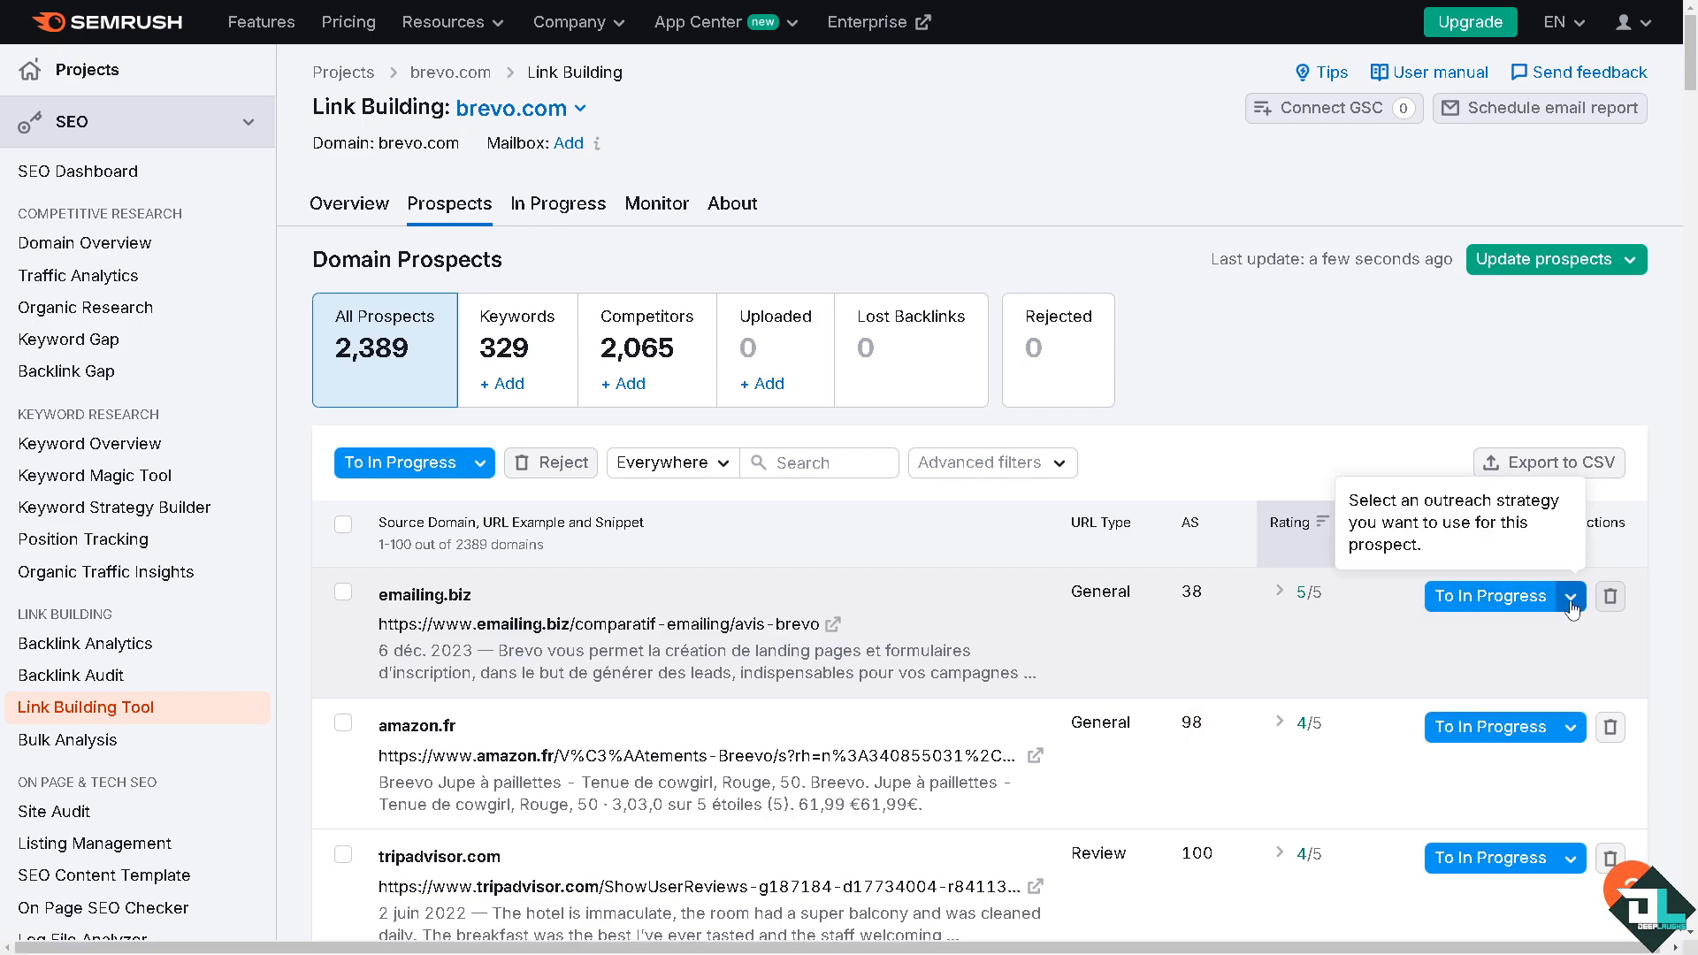
{"action": "left_click", "coordinate": [1571, 611]}
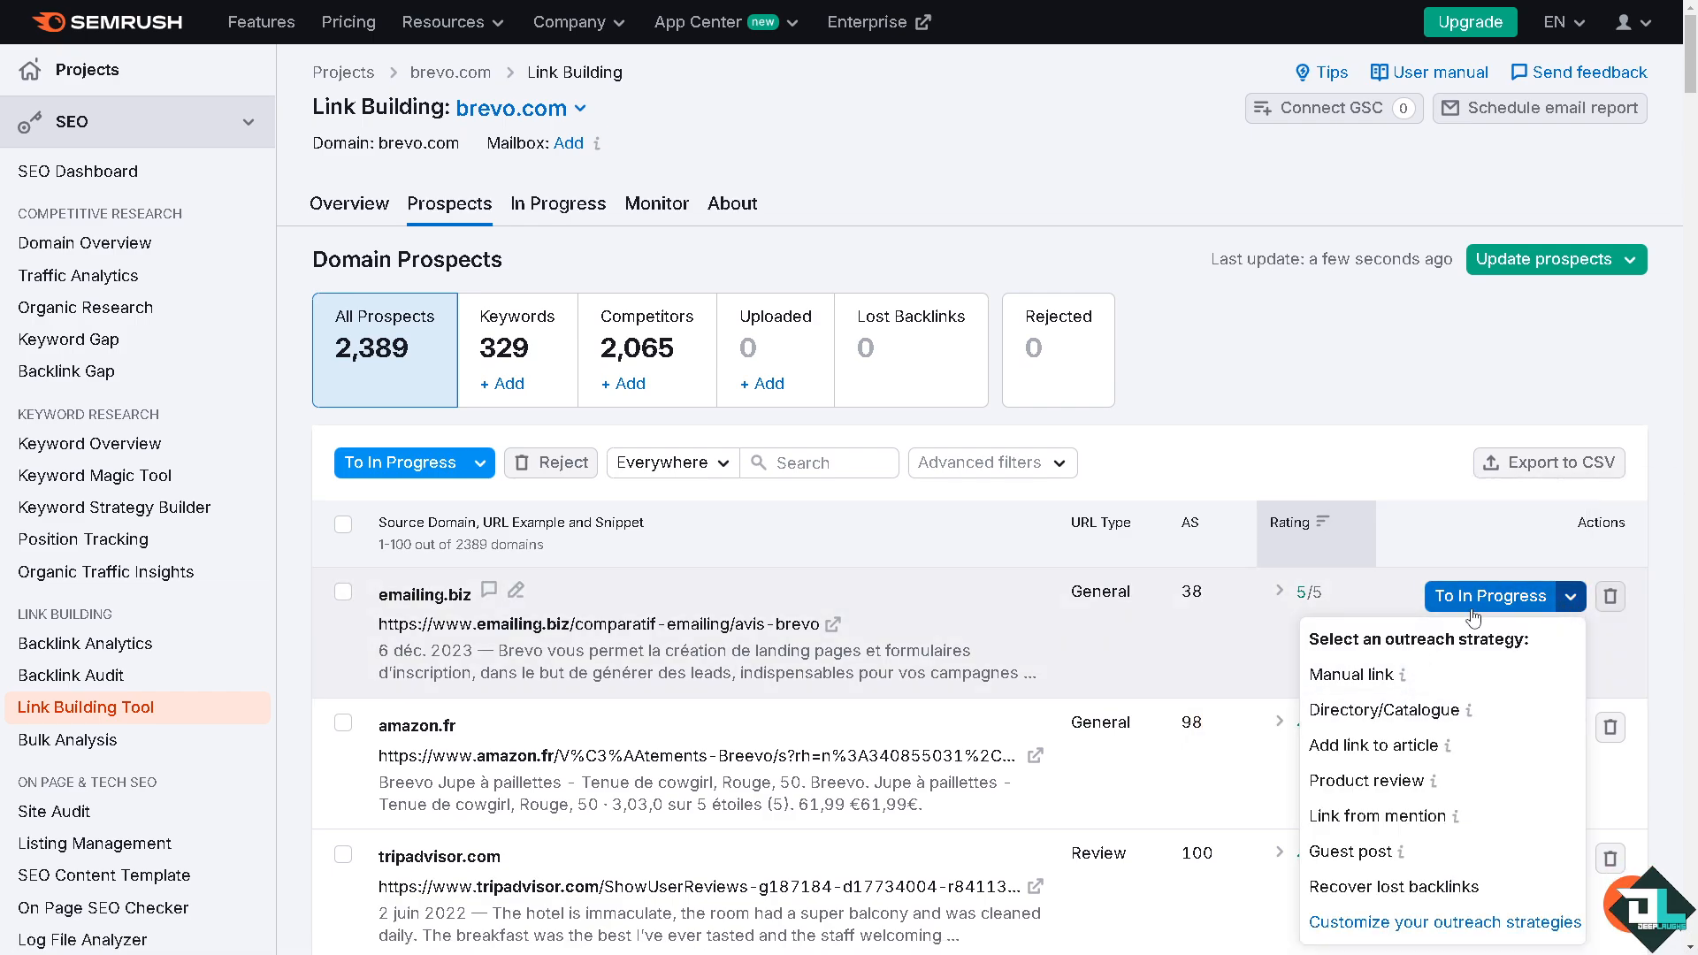
{"action": "left_click", "coordinate": [1476, 602]}
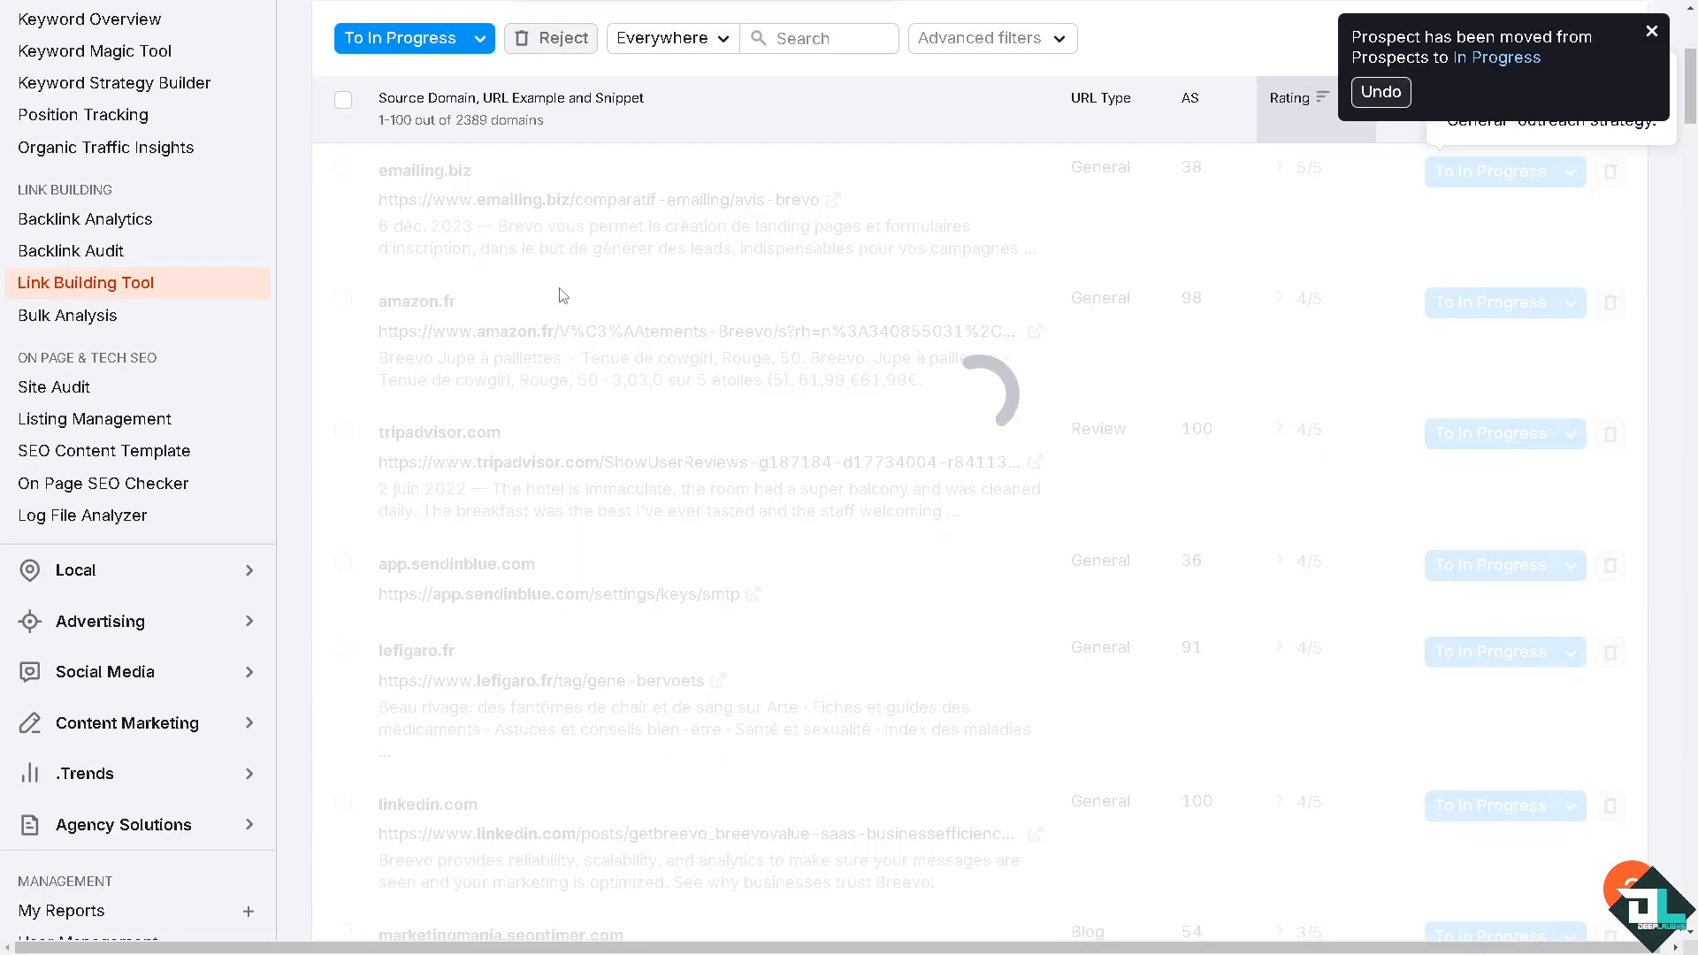
{"action": "scroll", "coordinate": [528, 369], "scroll_direction": "up", "scroll_amount": 3}
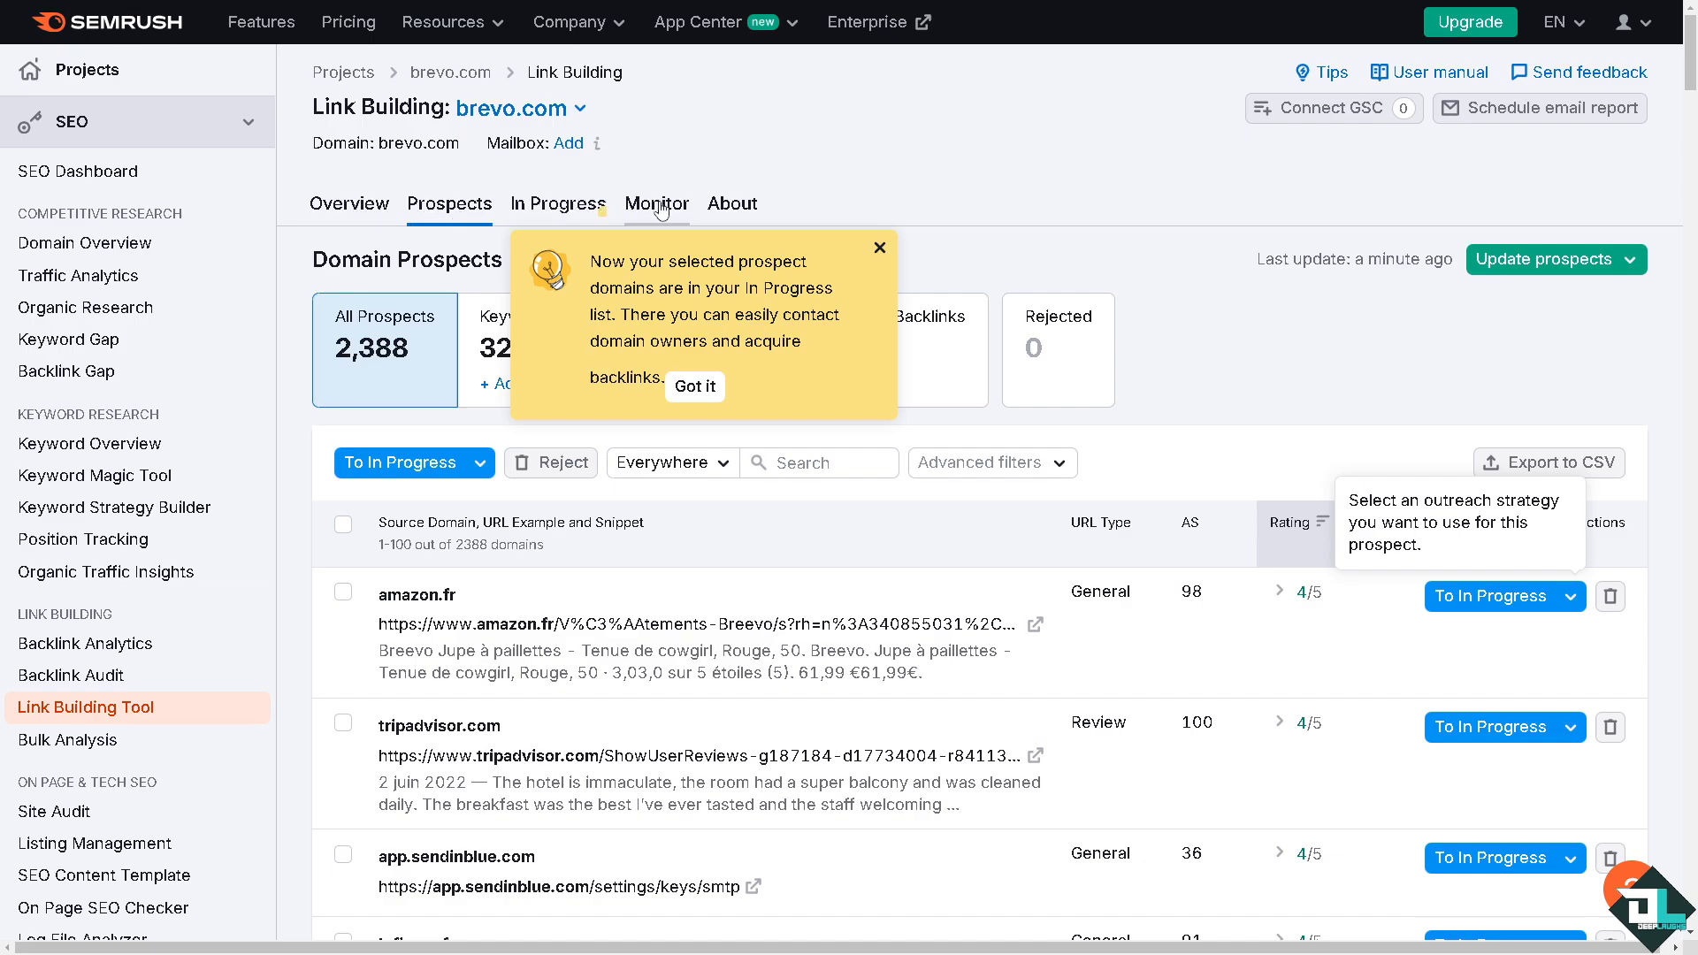
{"action": "left_click", "coordinate": [880, 248]}
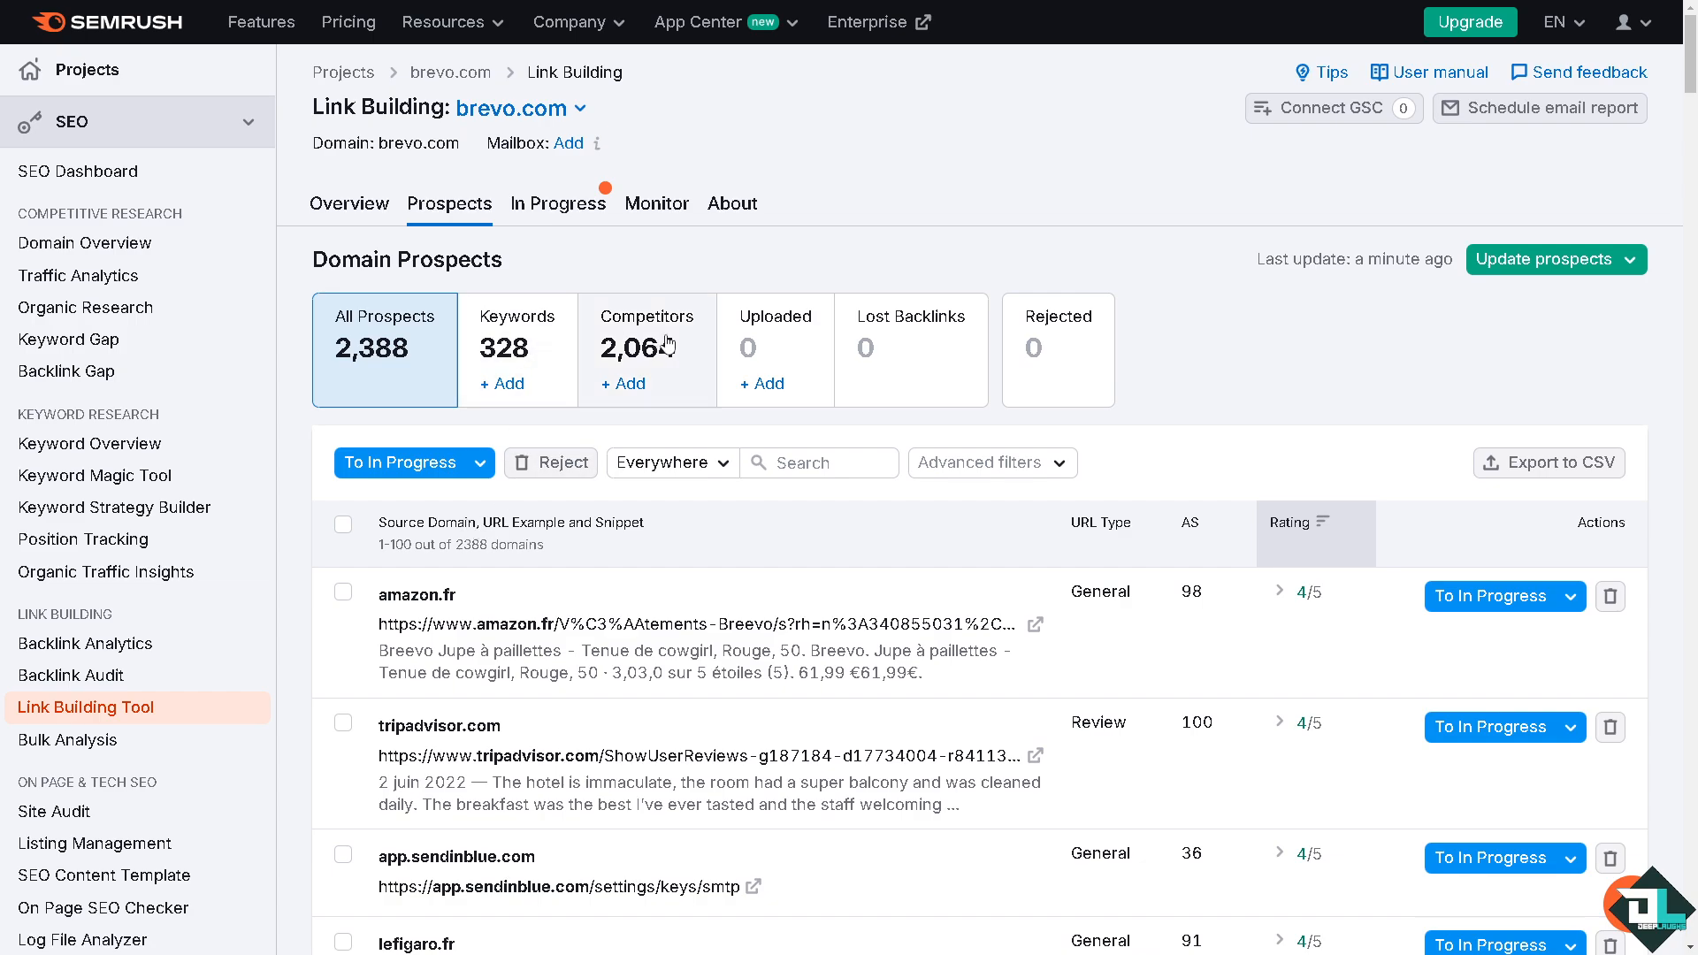
Step: View the domains in progress and open the email contact form for emailing.biz
{"action": "left_click", "coordinate": [559, 209]}
{"action": "scroll", "coordinate": [1008, 575], "scroll_direction": "down", "scroll_amount": 2}
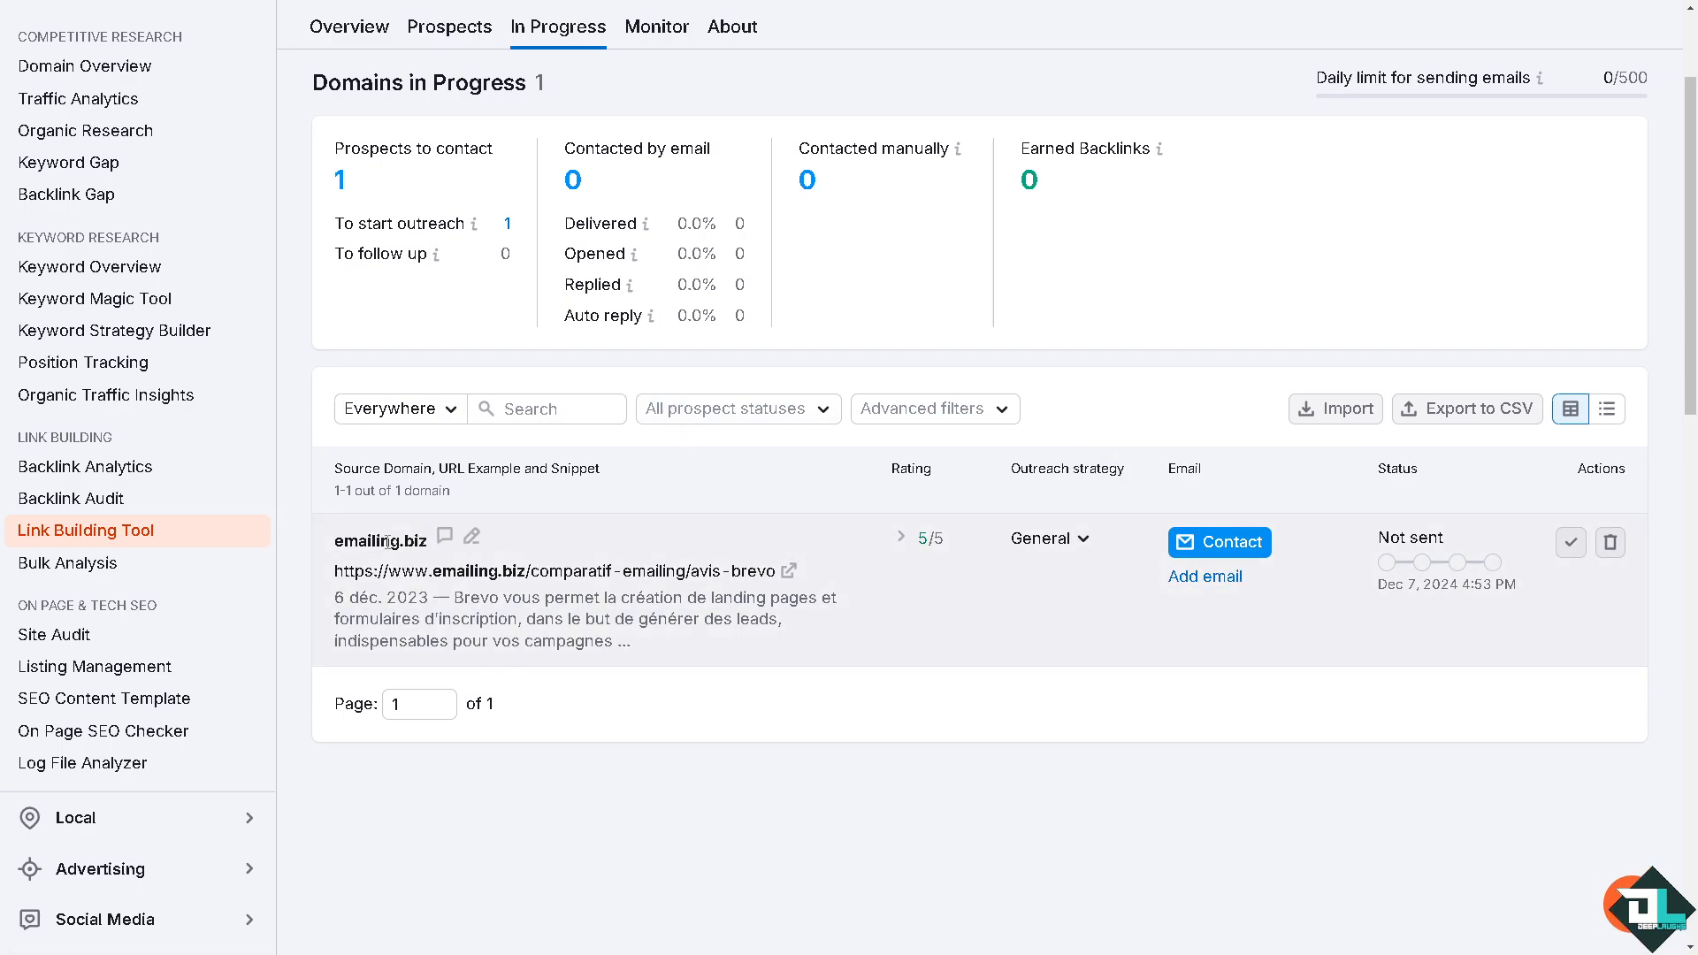
{"action": "left_click", "coordinate": [1225, 579]}
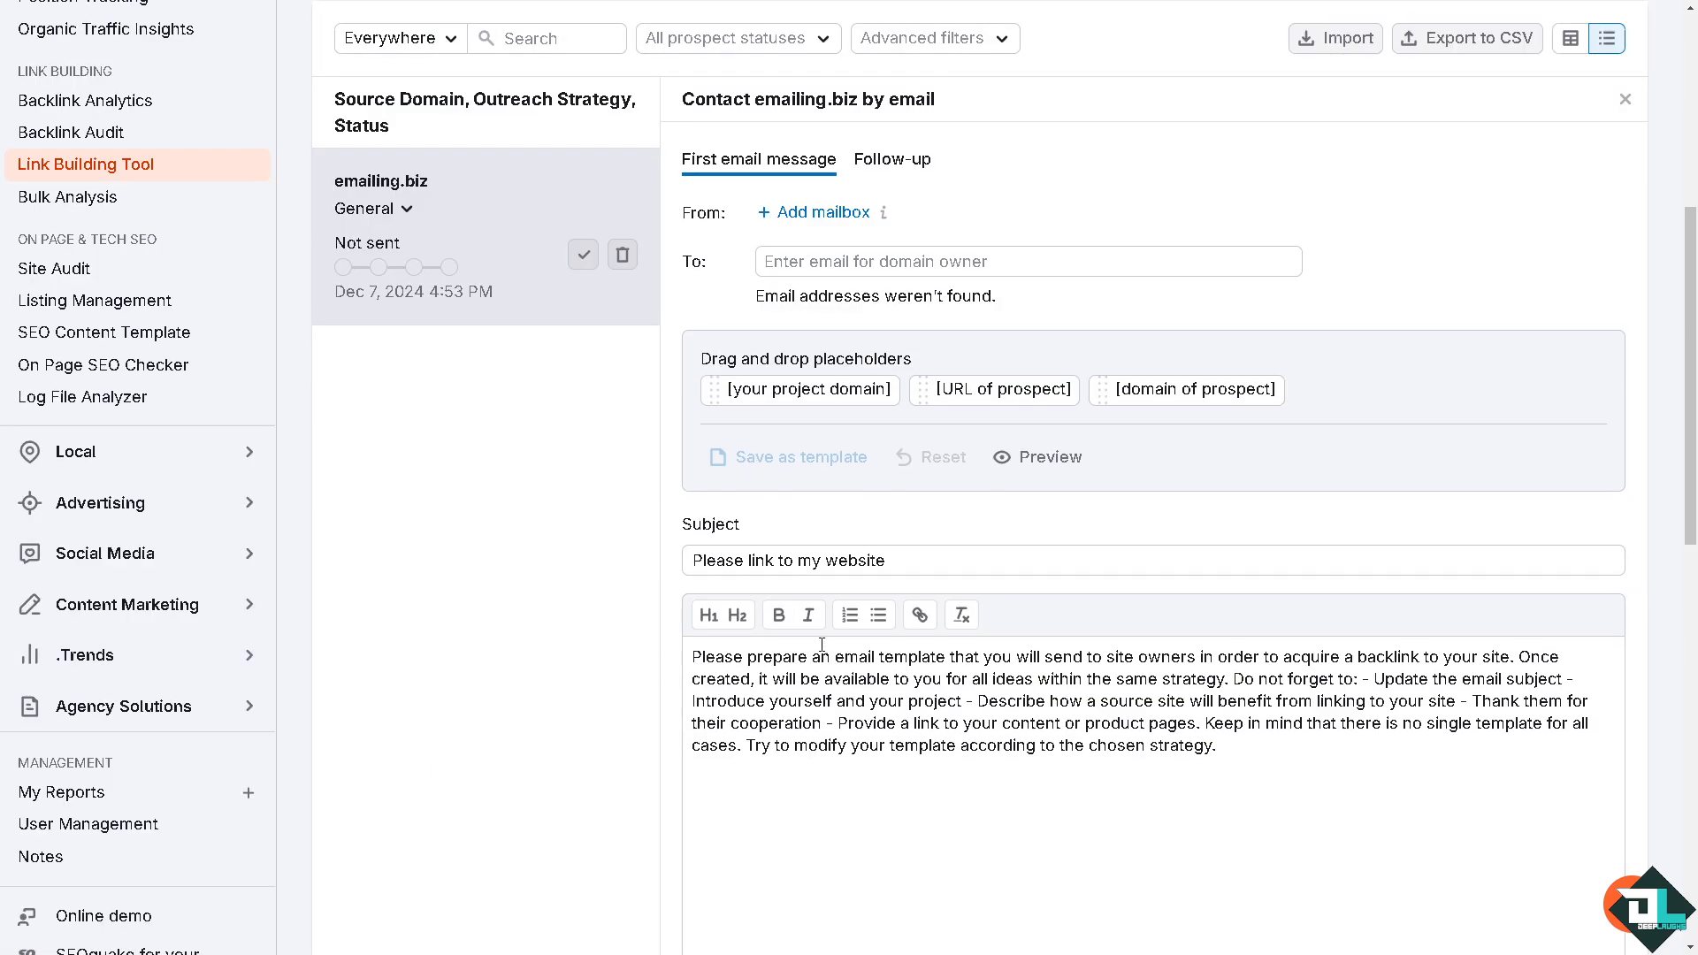
Step: Replace both the subject and the message body of the outreach email with "how to use semrush link building tool"
{"action": "left_click_drag", "start_coordinate": [892, 561], "coordinate": [641, 571]}
{"action": "type", "text": "how to use semrush link building tool"}
{"action": "left_click", "coordinate": [798, 707]}
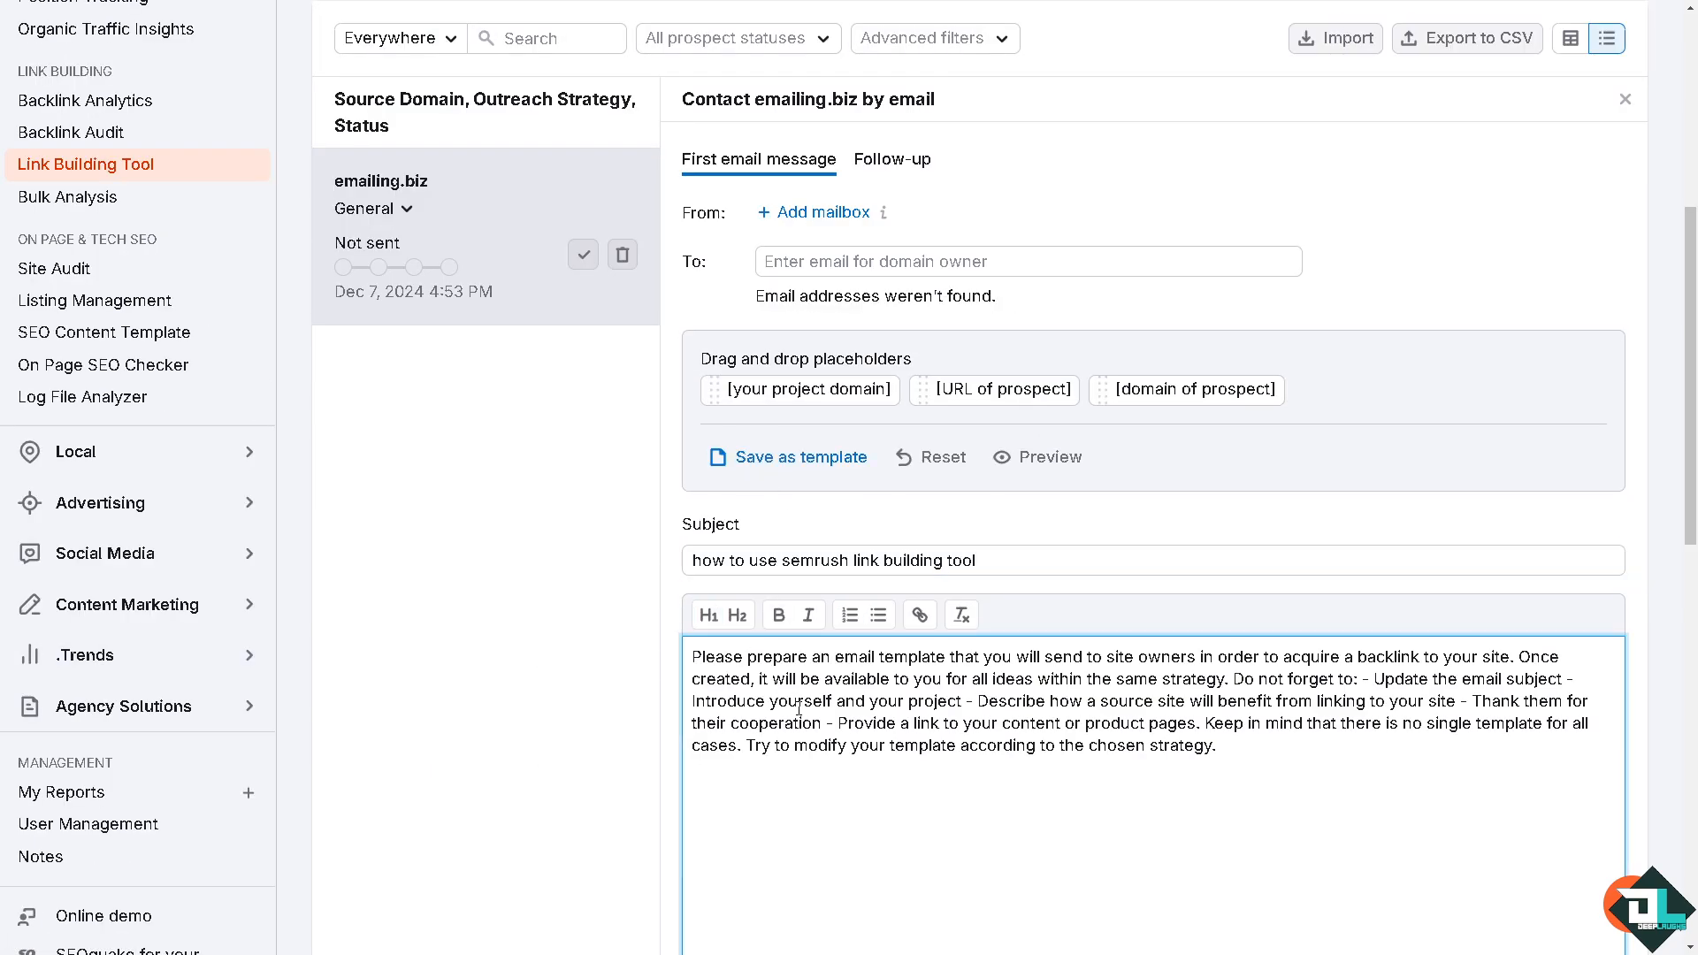
{"action": "key", "text": "ctrl+a"}
{"action": "left_click", "coordinate": [802, 705]}
{"action": "key", "text": "ctrl+a"}
{"action": "type", "text": "how to use semrush link building tool"}
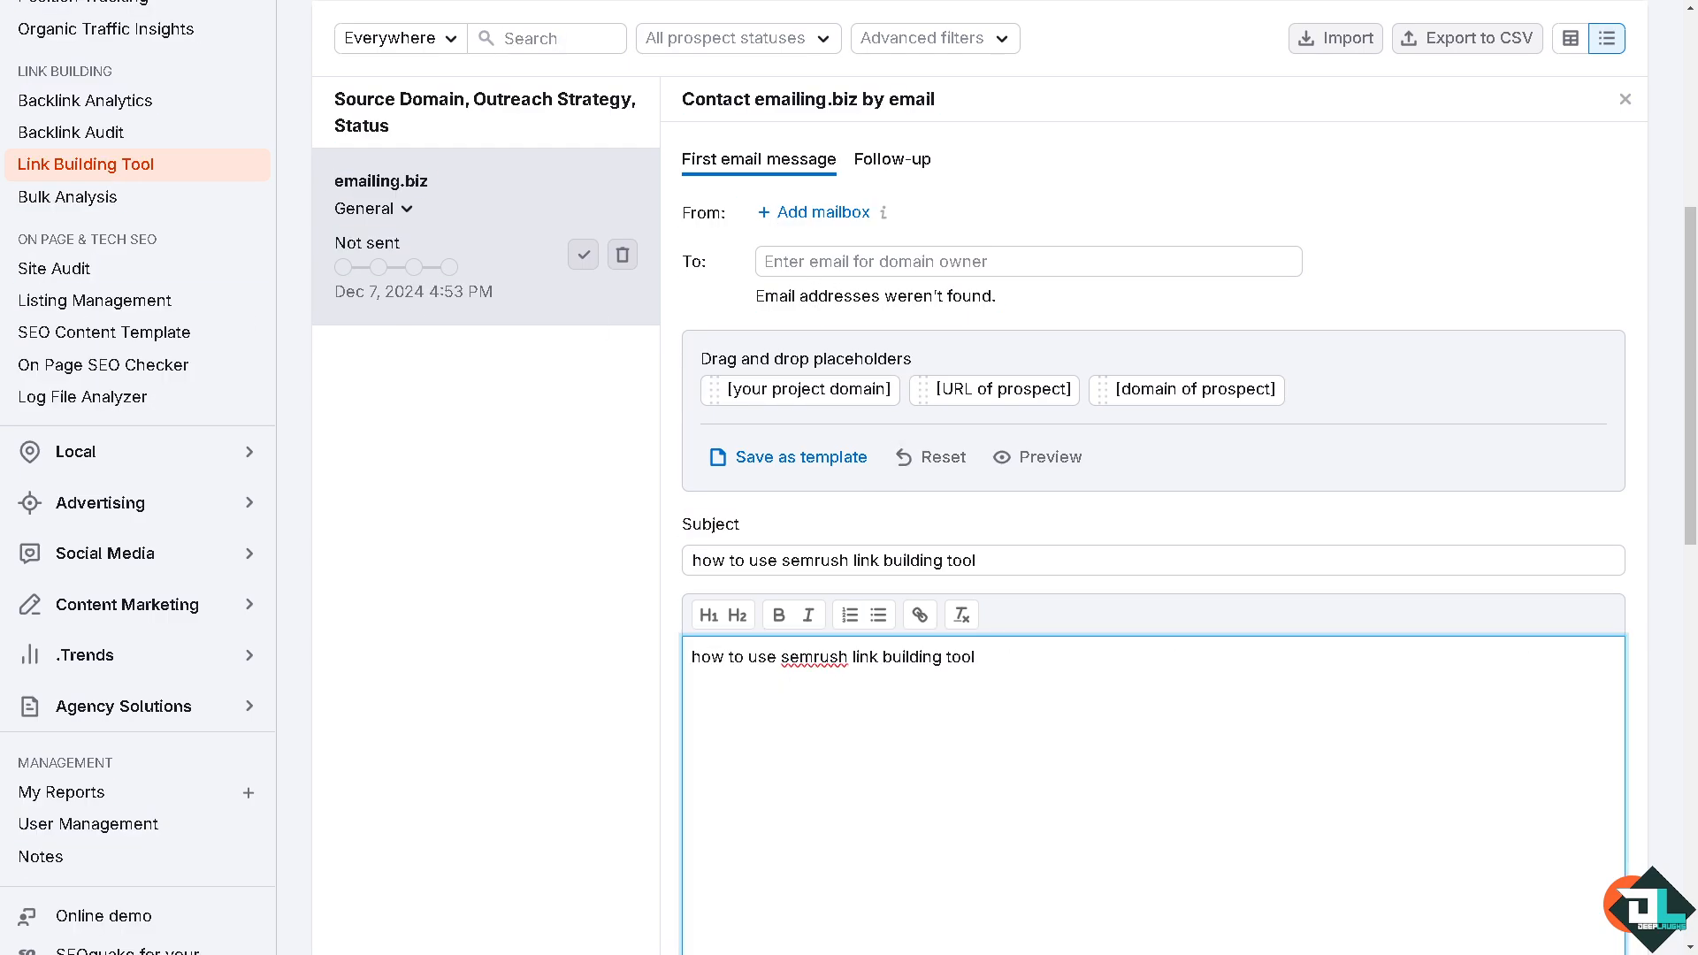
{"action": "scroll", "coordinate": [1028, 621], "scroll_direction": "down", "scroll_amount": 5}
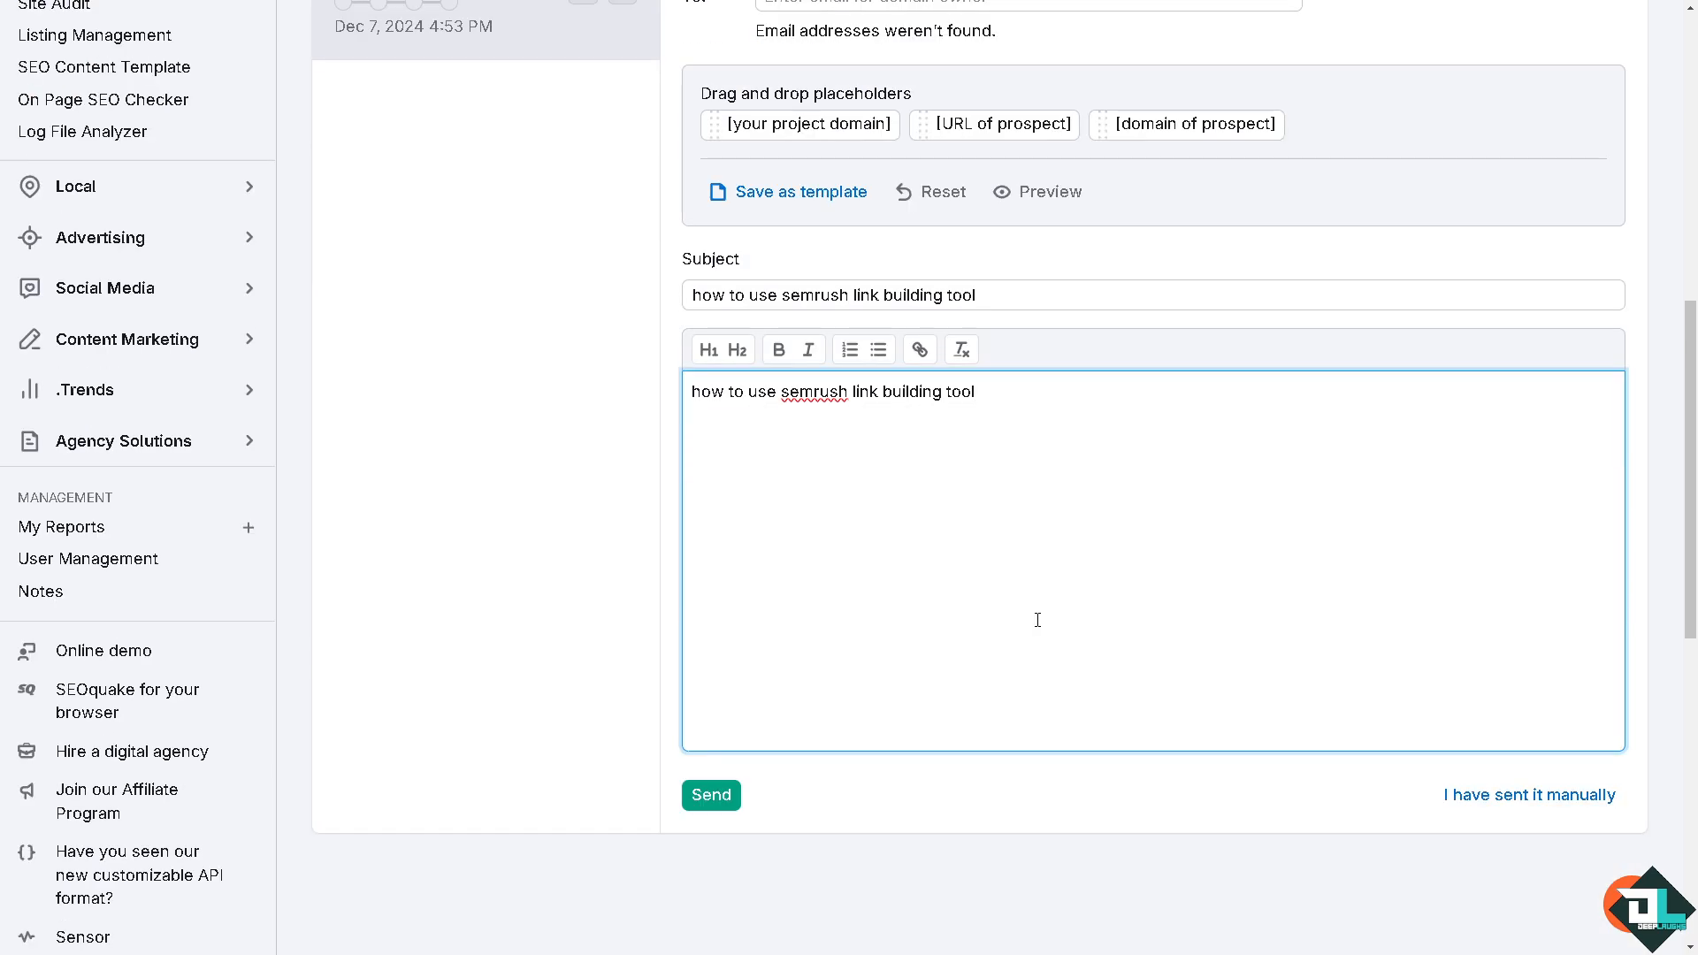
{"action": "scroll", "coordinate": [741, 635], "scroll_direction": "up", "scroll_amount": 2}
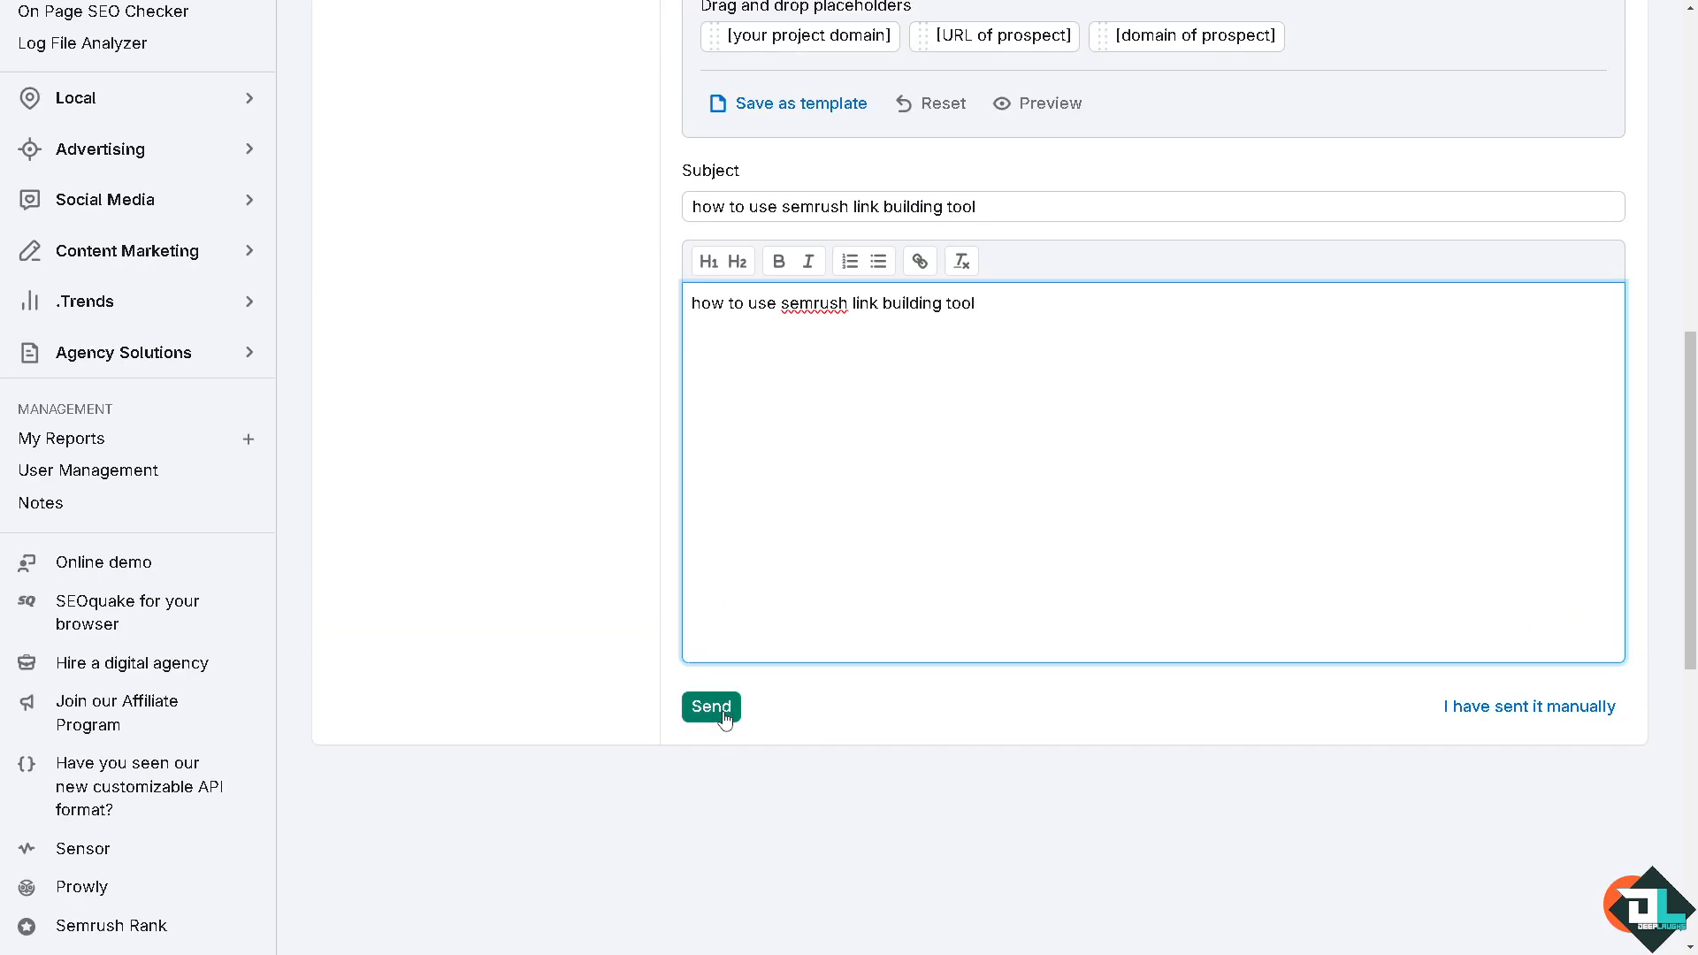